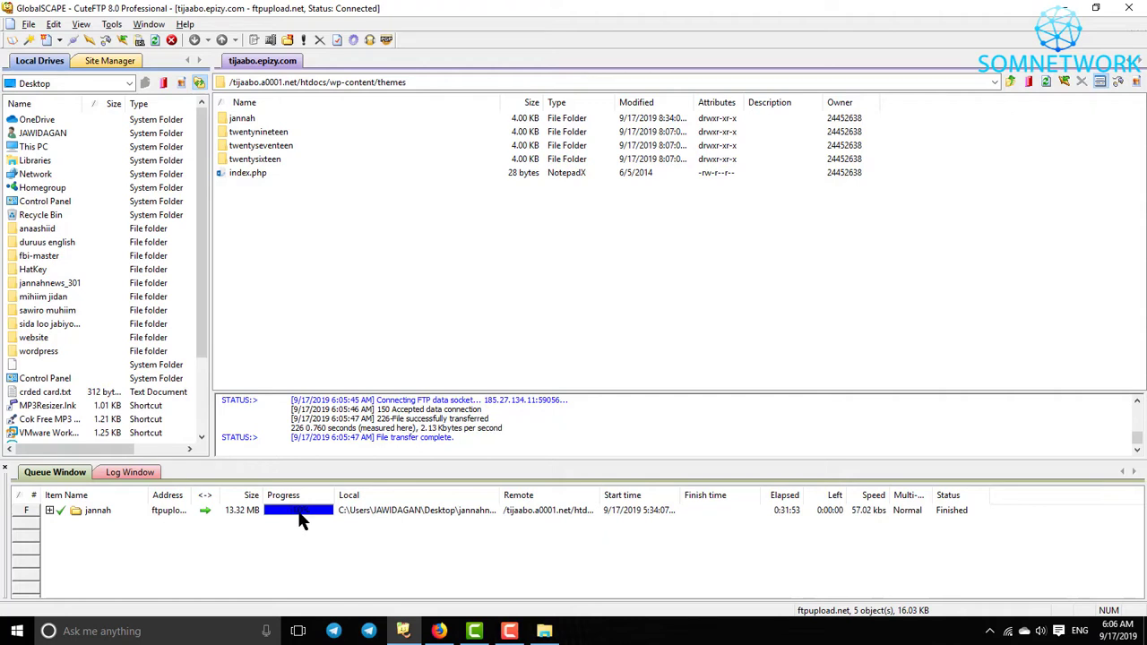
Step: Switch to Firefox and activate the Jannah theme on the tijaabo 2 WordPress site
{"action": "left_click", "coordinate": [439, 631]}
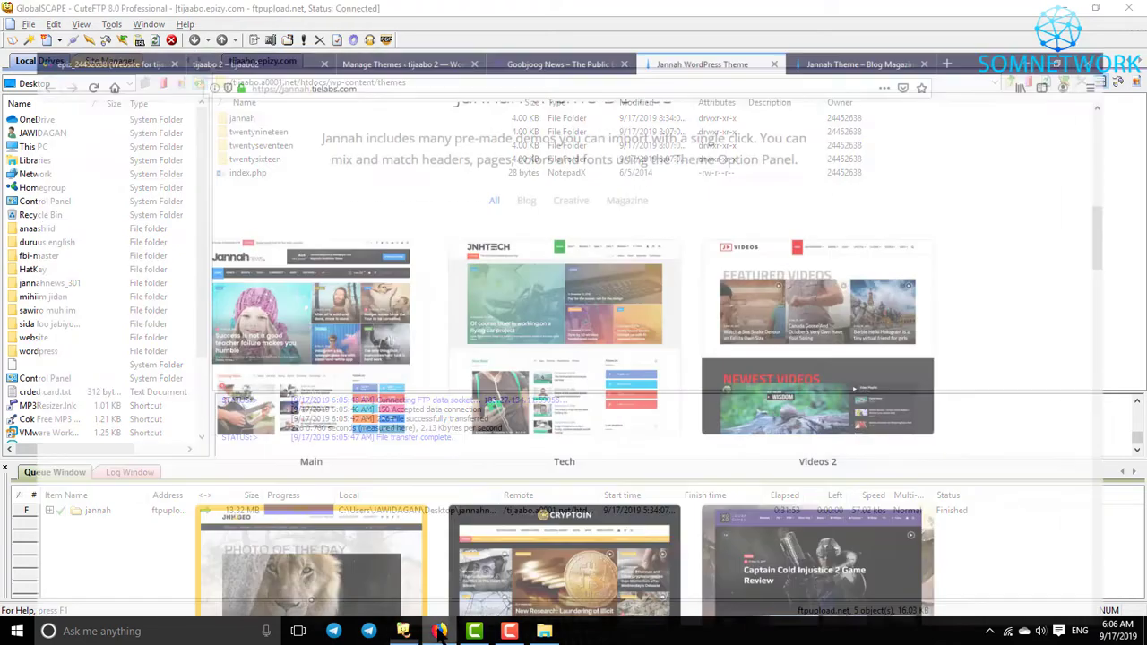
{"action": "left_click", "coordinate": [205, 14]}
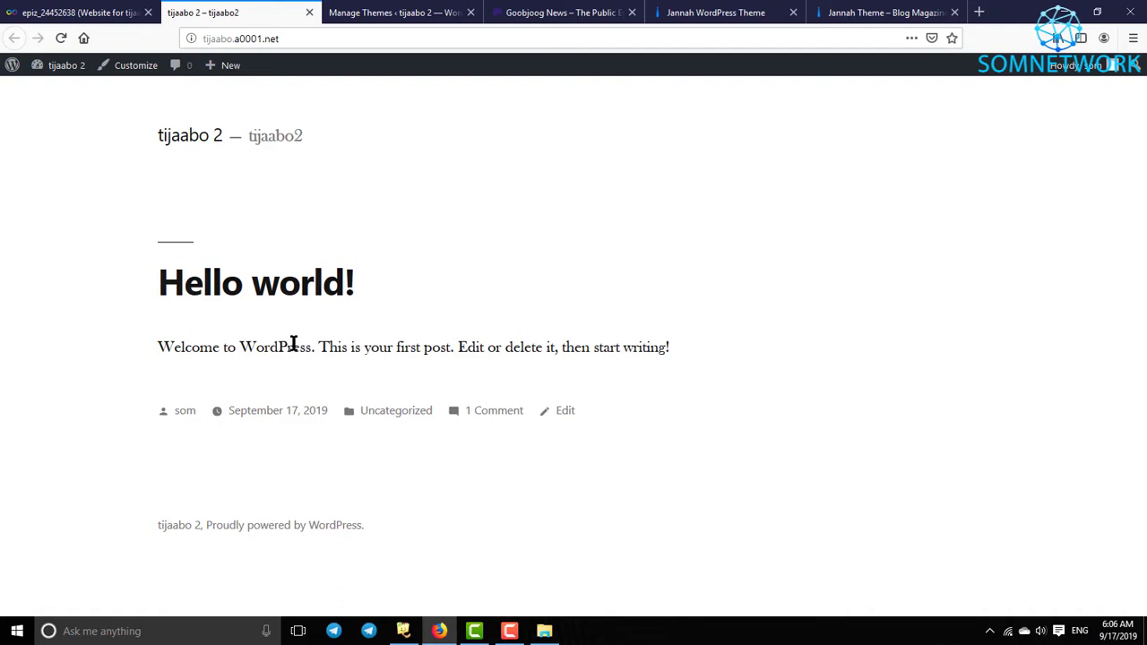
{"action": "left_click", "coordinate": [347, 16]}
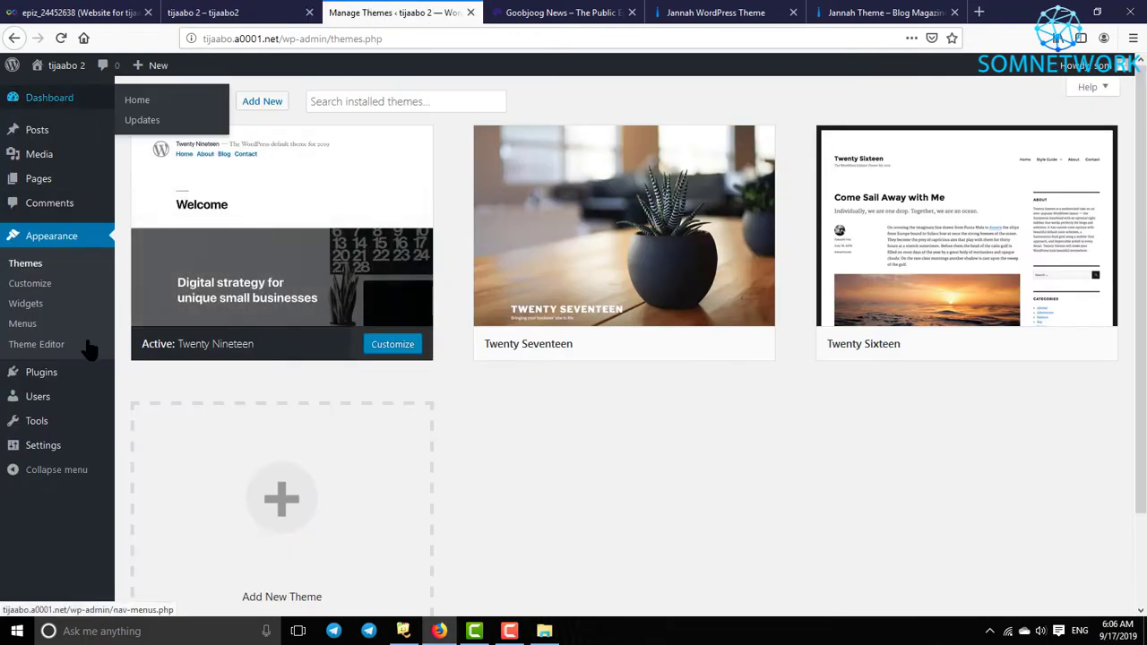
{"action": "left_click", "coordinate": [33, 265]}
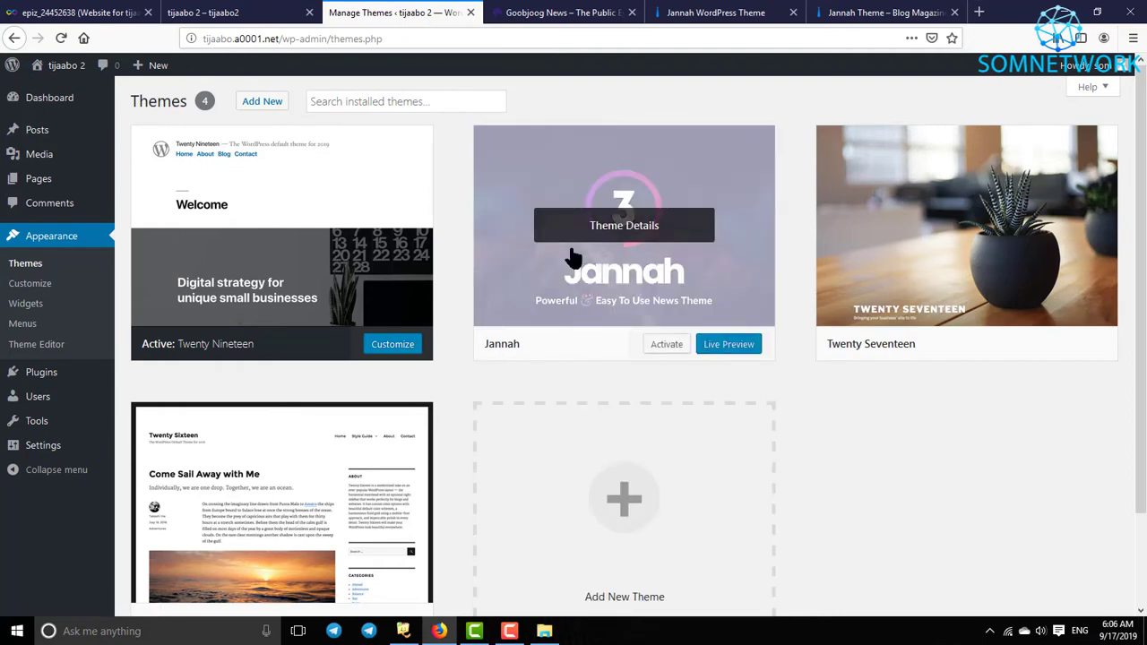
{"action": "mouse_move", "coordinate": [588, 231]}
{"action": "left_click", "coordinate": [671, 350]}
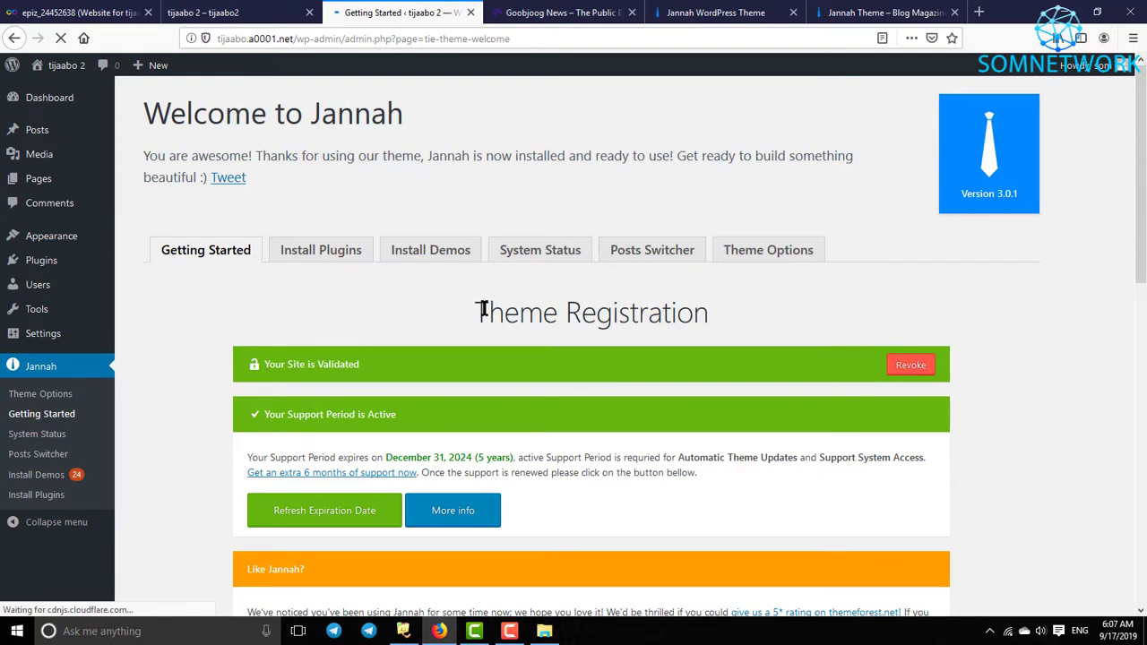
Step: Examine the Theme Registration section on the Jannah welcome page
{"action": "left_click_drag", "start_coordinate": [482, 310], "coordinate": [561, 310]}
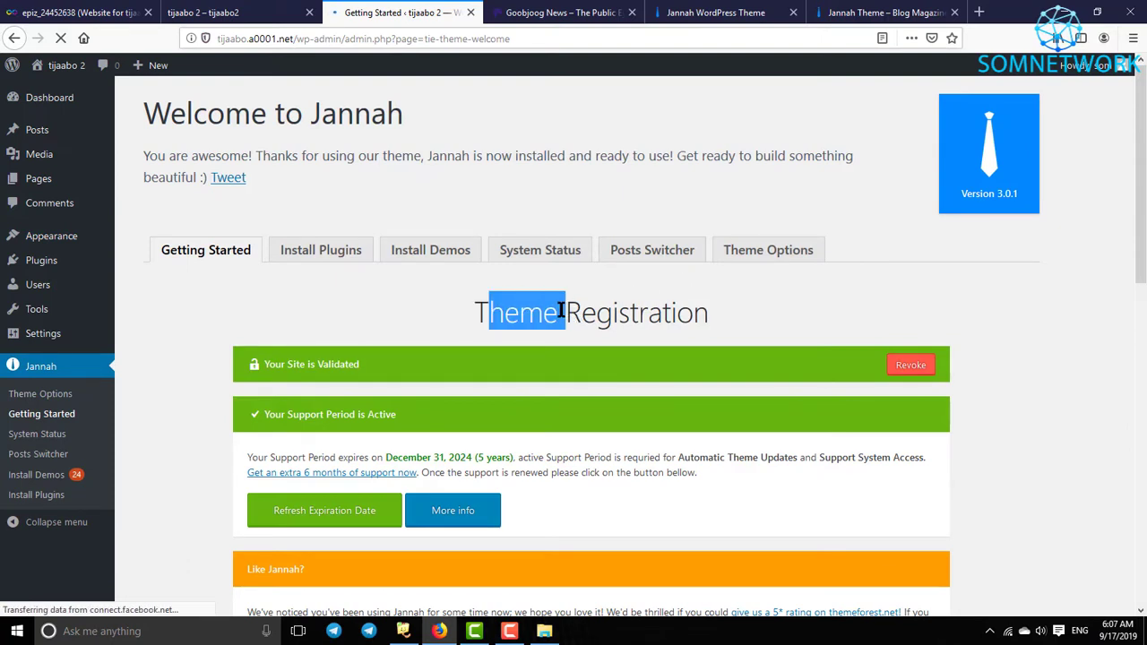
{"action": "left_click", "coordinate": [561, 310]}
{"action": "left_click_drag", "start_coordinate": [482, 312], "coordinate": [646, 323]}
{"action": "left_click", "coordinate": [636, 315]}
{"action": "scroll", "coordinate": [637, 319], "scroll_direction": "down", "scroll_amount": 2}
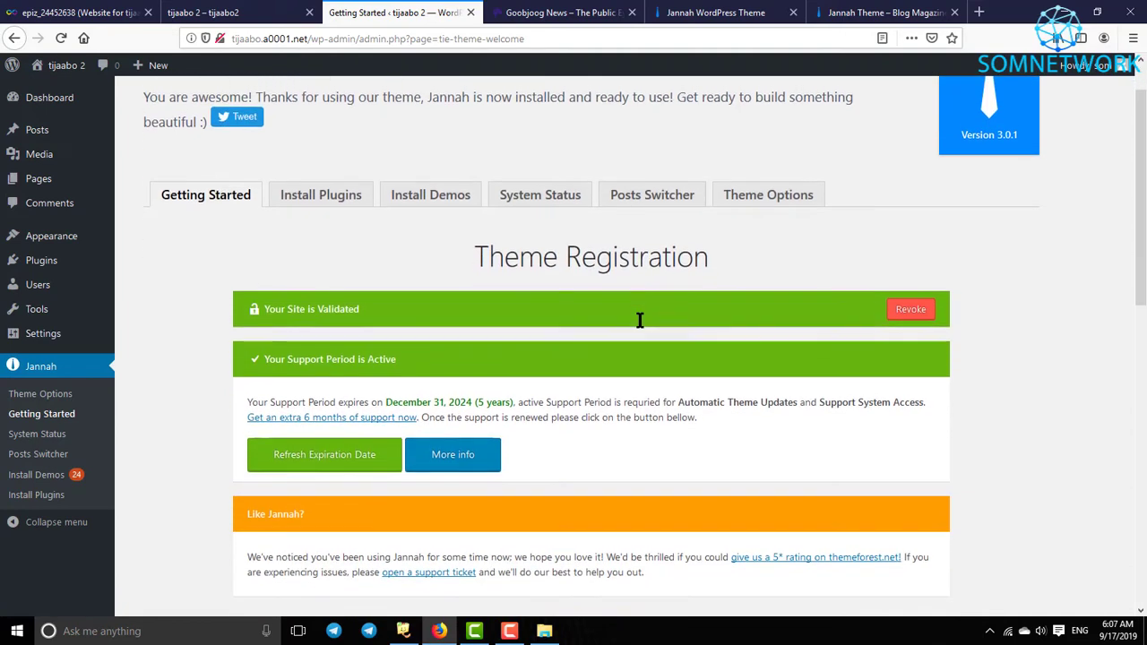
{"action": "mouse_move", "coordinate": [577, 243]}
{"action": "left_mouse_down"}
{"action": "mouse_move", "coordinate": [664, 246]}
{"action": "mouse_move", "coordinate": [570, 243]}
{"action": "left_mouse_up"}
{"action": "left_click_drag", "start_coordinate": [475, 242], "coordinate": [575, 247]}
{"action": "left_click", "coordinate": [575, 248]}
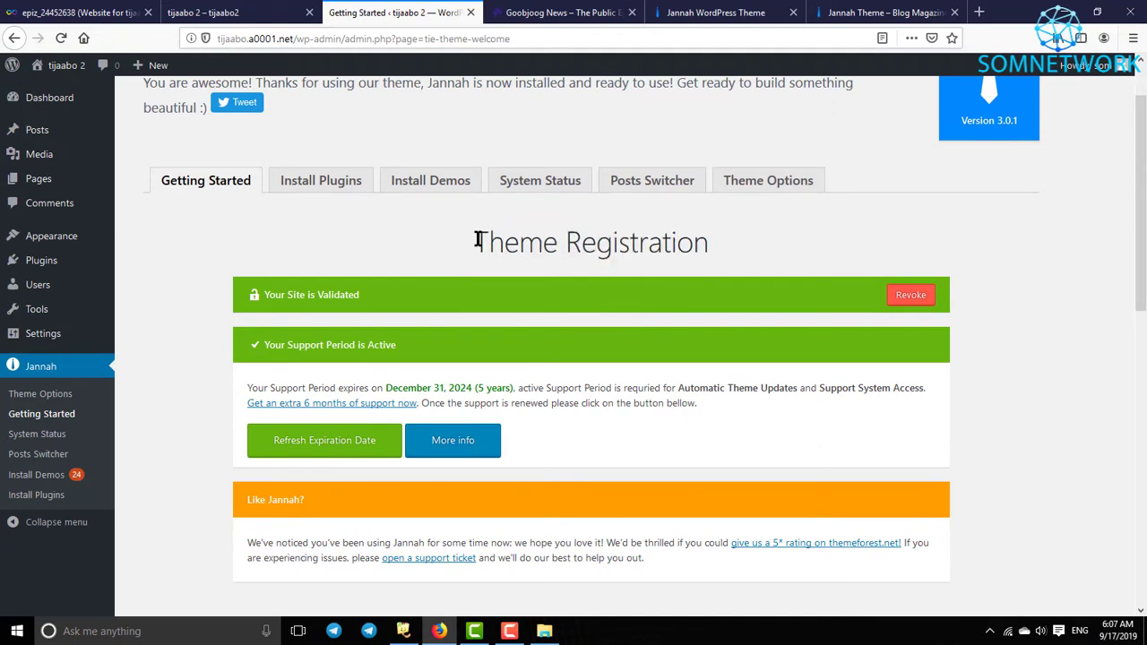
{"action": "left_click_drag", "start_coordinate": [478, 238], "coordinate": [622, 240]}
{"action": "left_click", "coordinate": [623, 240]}
{"action": "scroll", "coordinate": [627, 238], "scroll_direction": "up", "scroll_amount": 2}
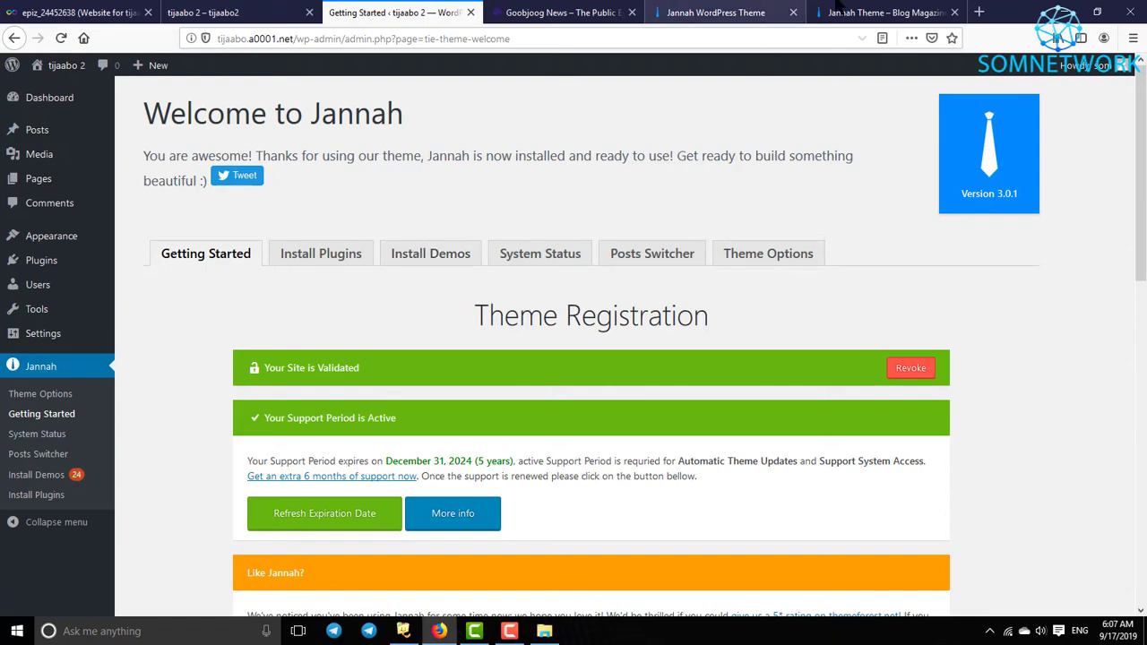
Step: Look through the Jannah demo homepage and compare it with the tijaabo 2 site's front page
{"action": "left_click", "coordinate": [863, 13]}
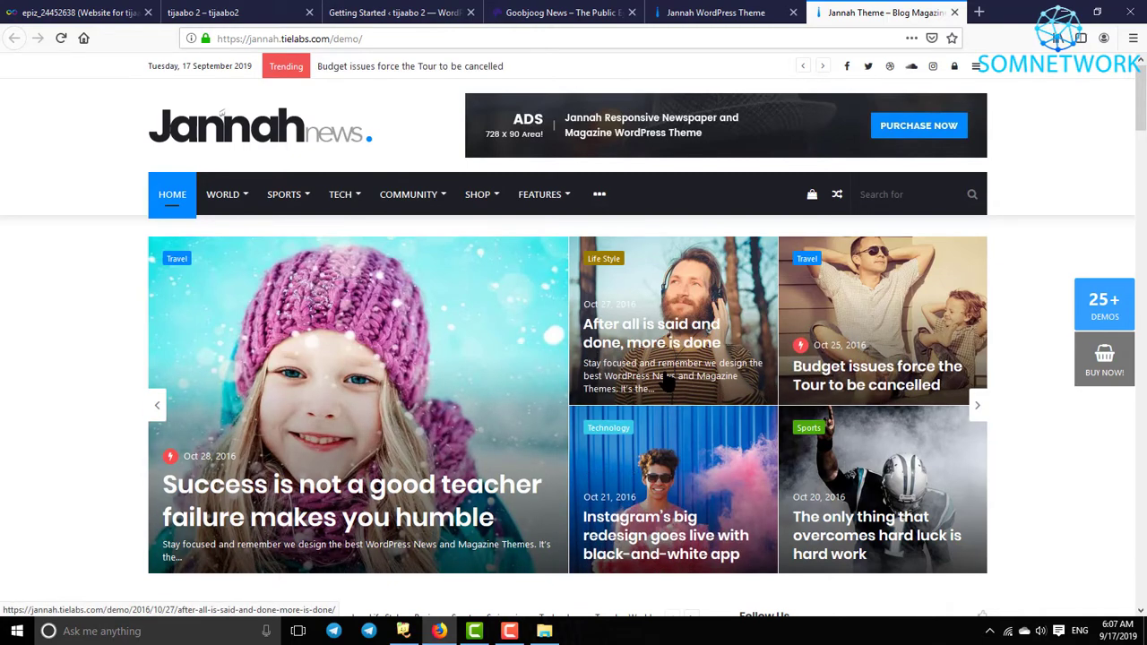
{"action": "scroll", "coordinate": [672, 495], "scroll_direction": "down", "scroll_amount": 5}
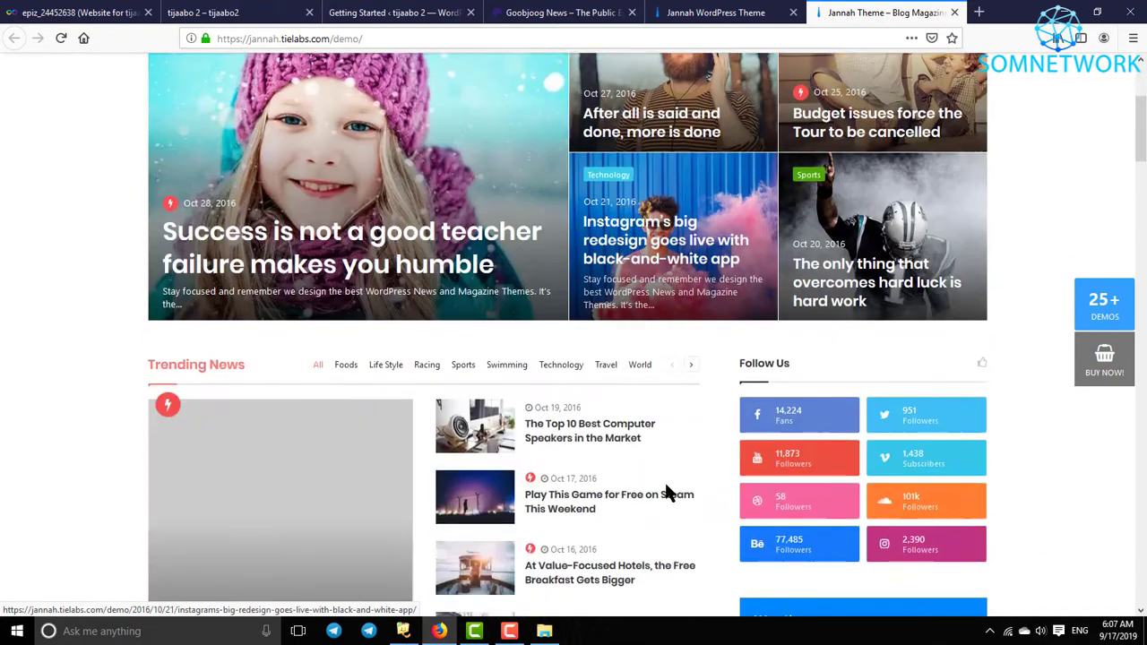
{"action": "scroll", "coordinate": [652, 482], "scroll_direction": "down", "scroll_amount": 15}
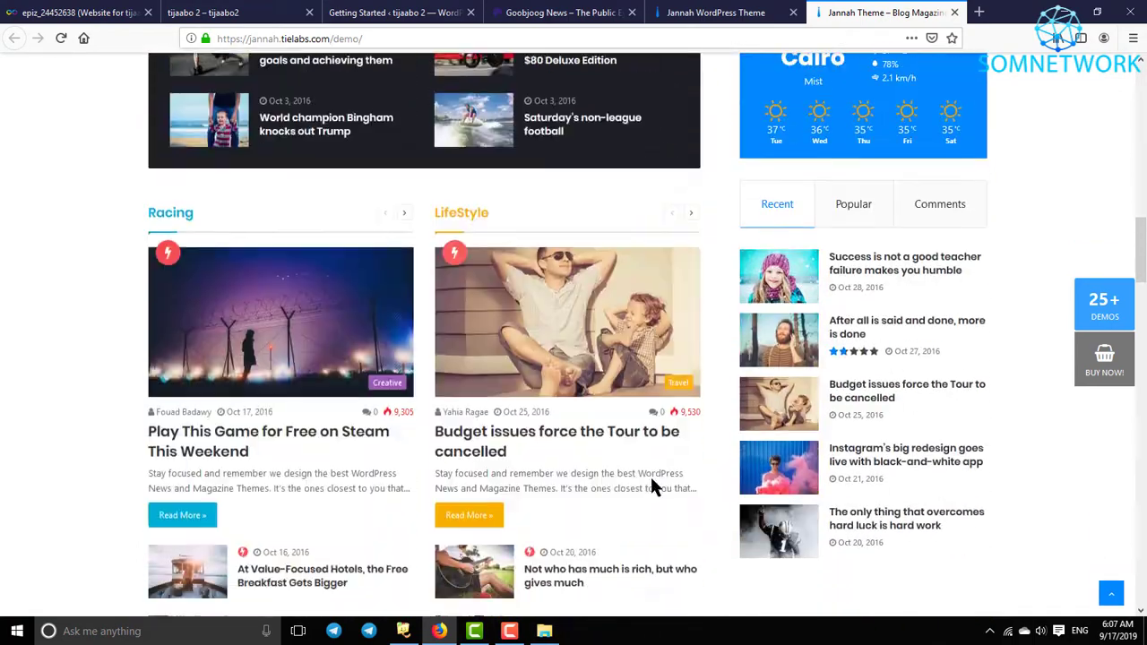
{"action": "scroll", "coordinate": [629, 477], "scroll_direction": "up", "scroll_amount": 4}
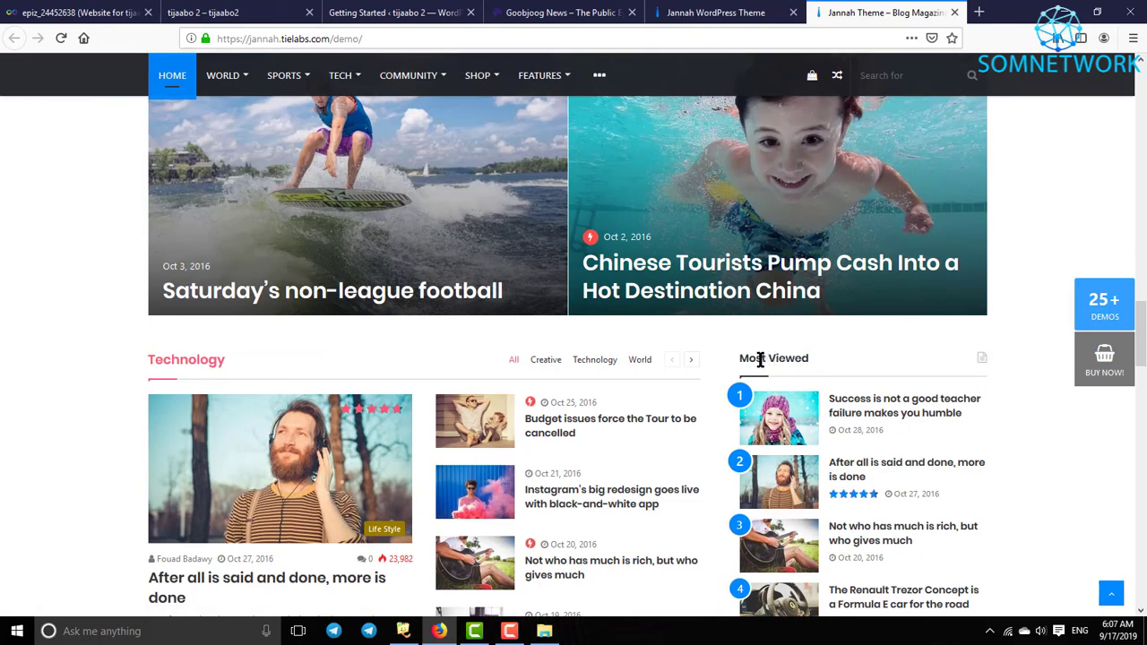
{"action": "scroll", "coordinate": [759, 359], "scroll_direction": "up", "scroll_amount": 10}
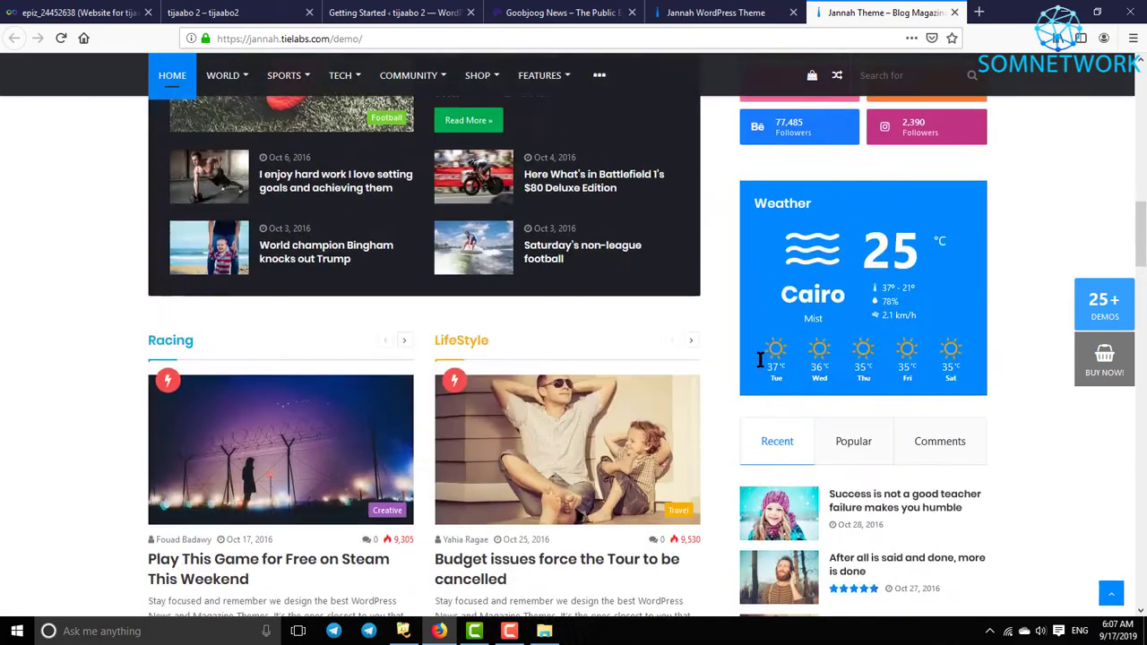
{"action": "scroll", "coordinate": [760, 367], "scroll_direction": "up", "scroll_amount": 2}
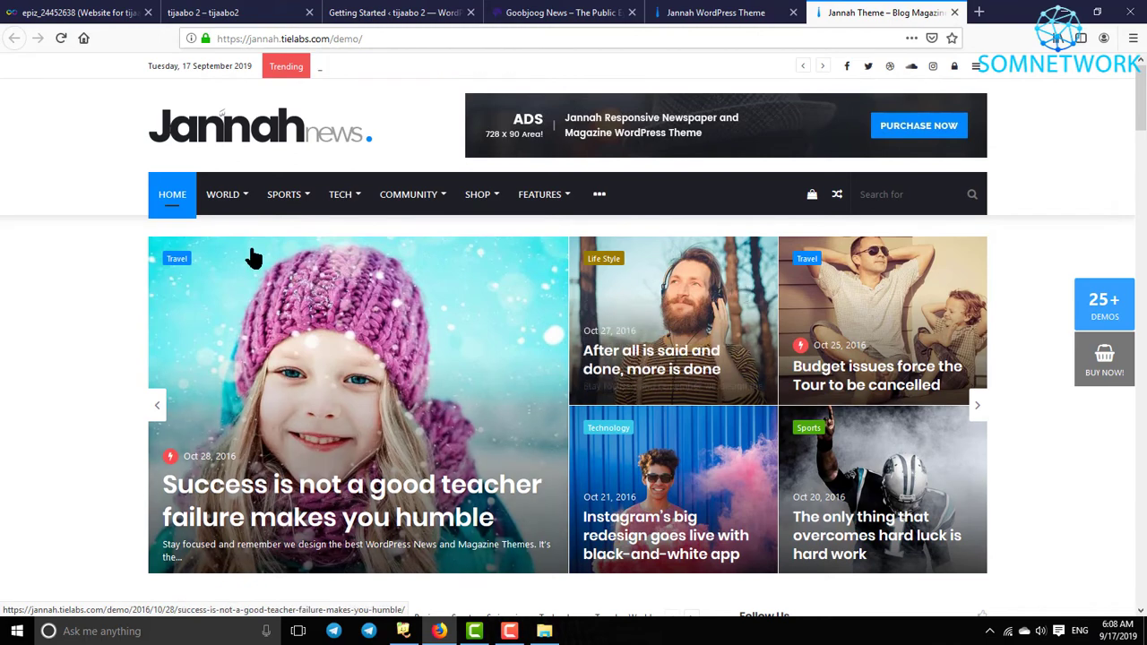
{"action": "left_click", "coordinate": [214, 13]}
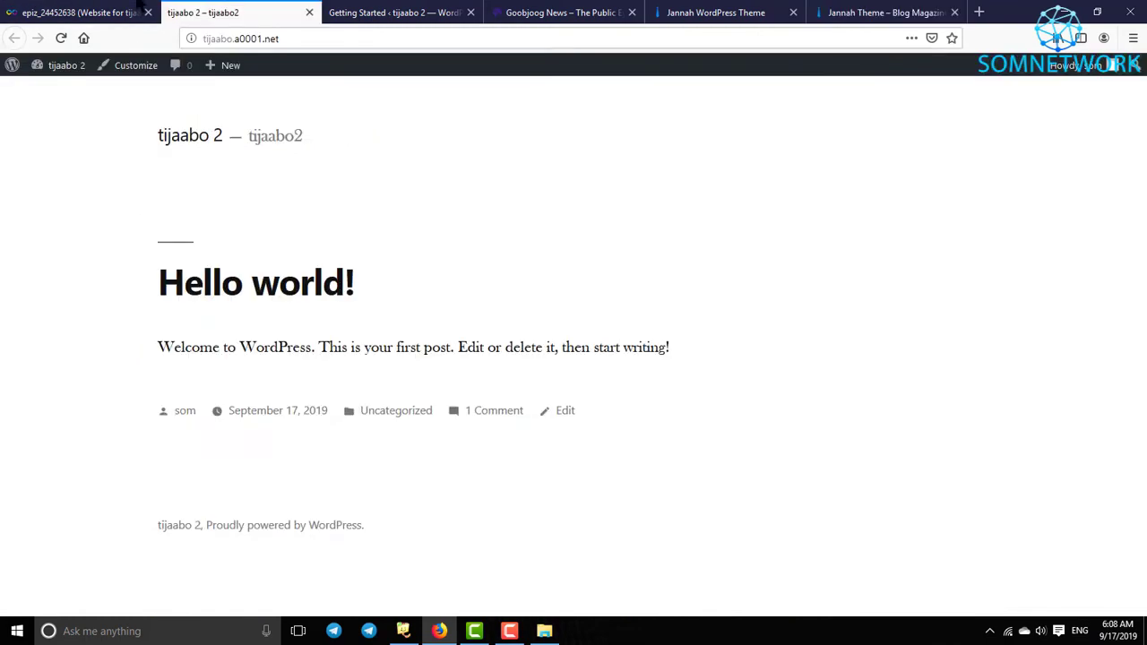
{"action": "left_click", "coordinate": [125, 12]}
Step: Return to the Jannah welcome page and open its list of bundled plugins
{"action": "left_click", "coordinate": [394, 13]}
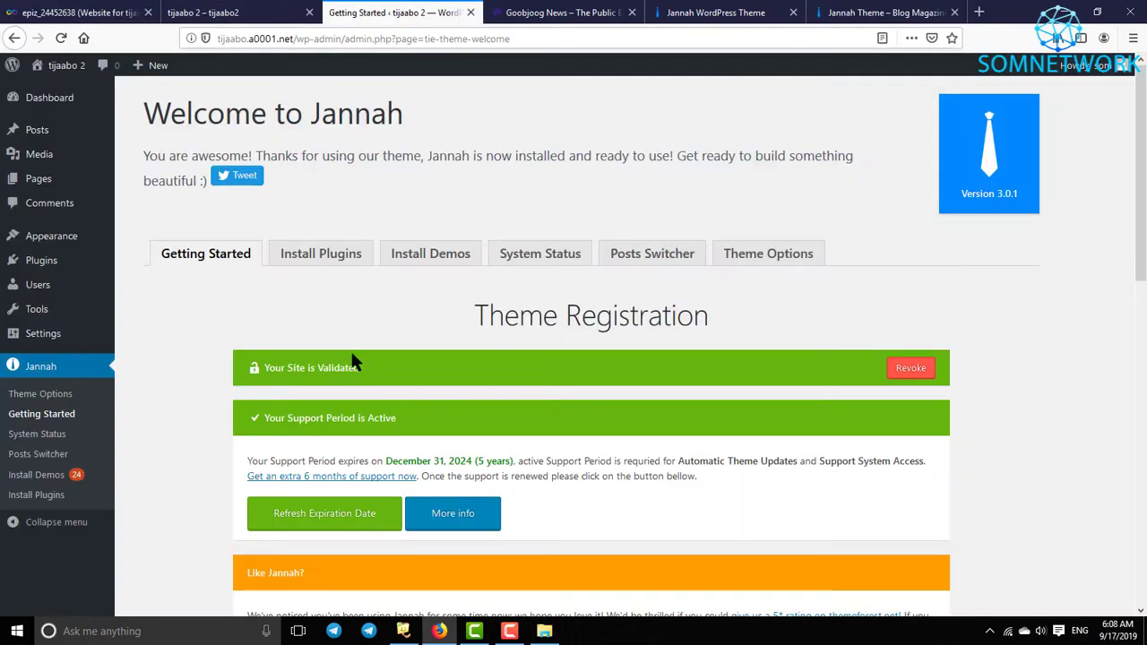
{"action": "left_click", "coordinate": [320, 259]}
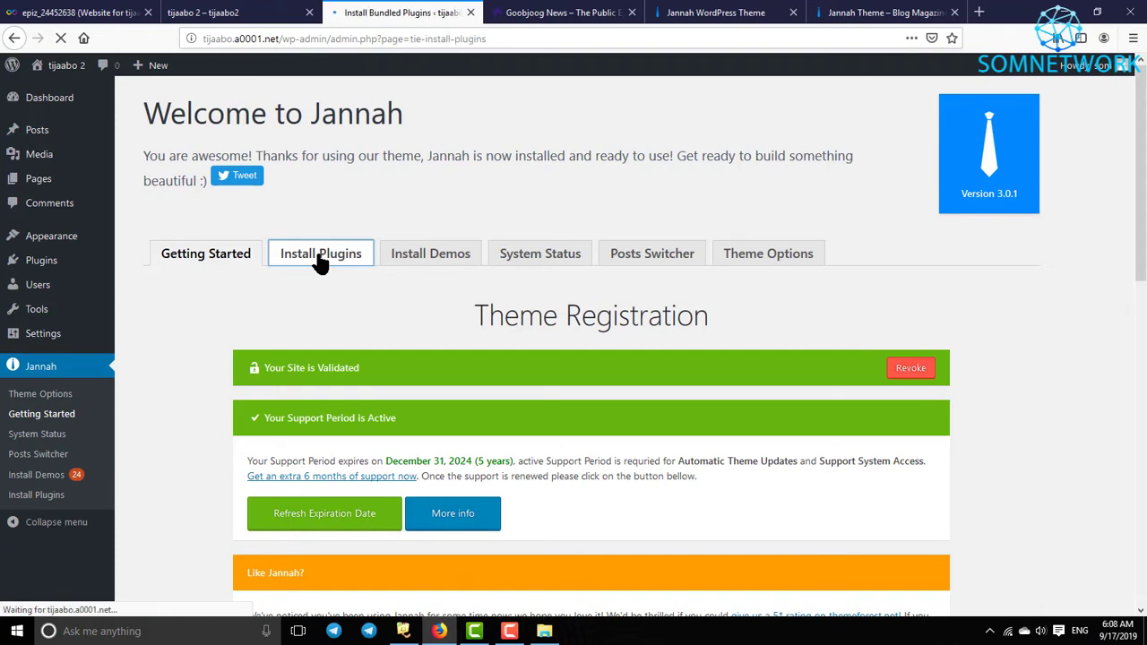
{"action": "scroll", "coordinate": [335, 323], "scroll_direction": "down", "scroll_amount": 3}
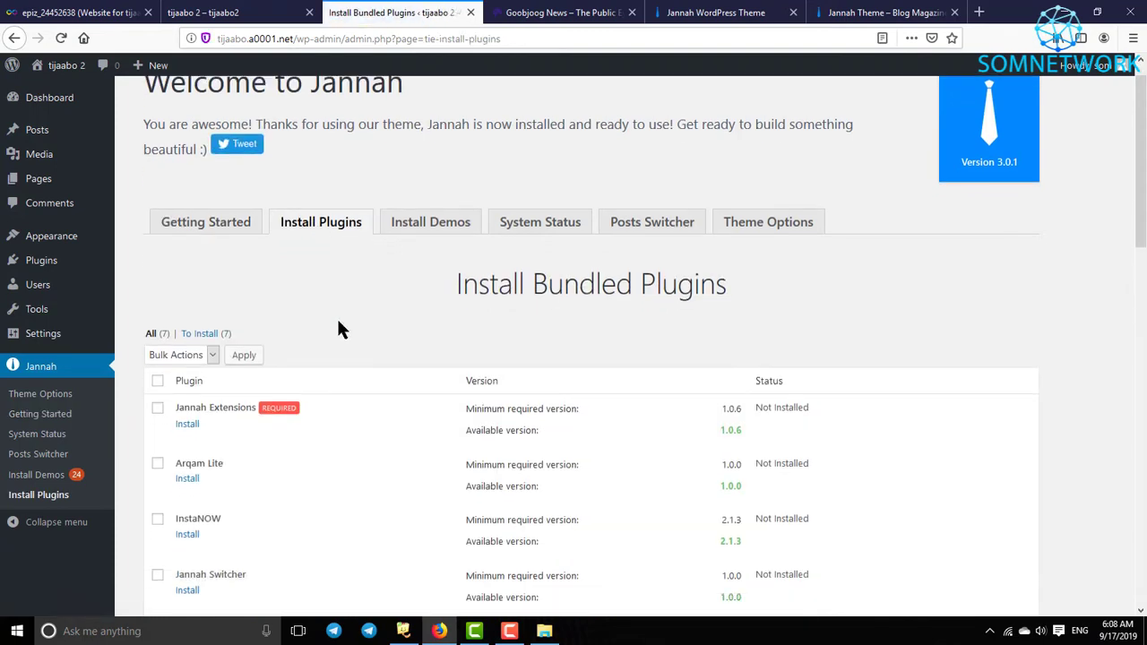
{"action": "scroll", "coordinate": [315, 327], "scroll_direction": "down", "scroll_amount": 2}
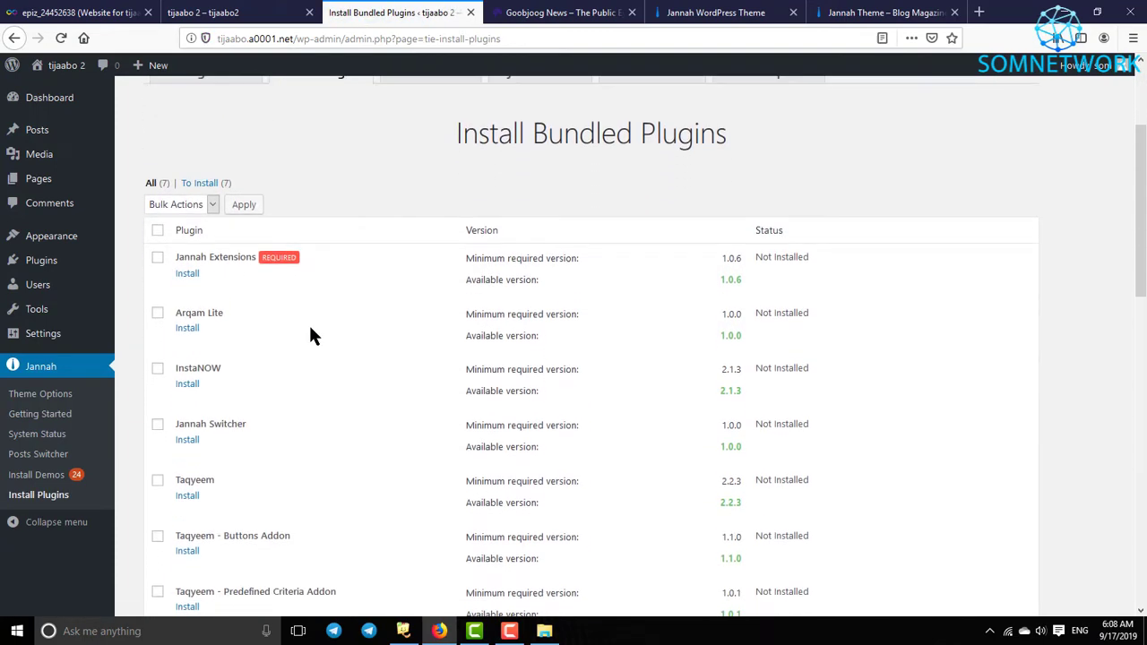
{"action": "scroll", "coordinate": [227, 387], "scroll_direction": "down", "scroll_amount": 2}
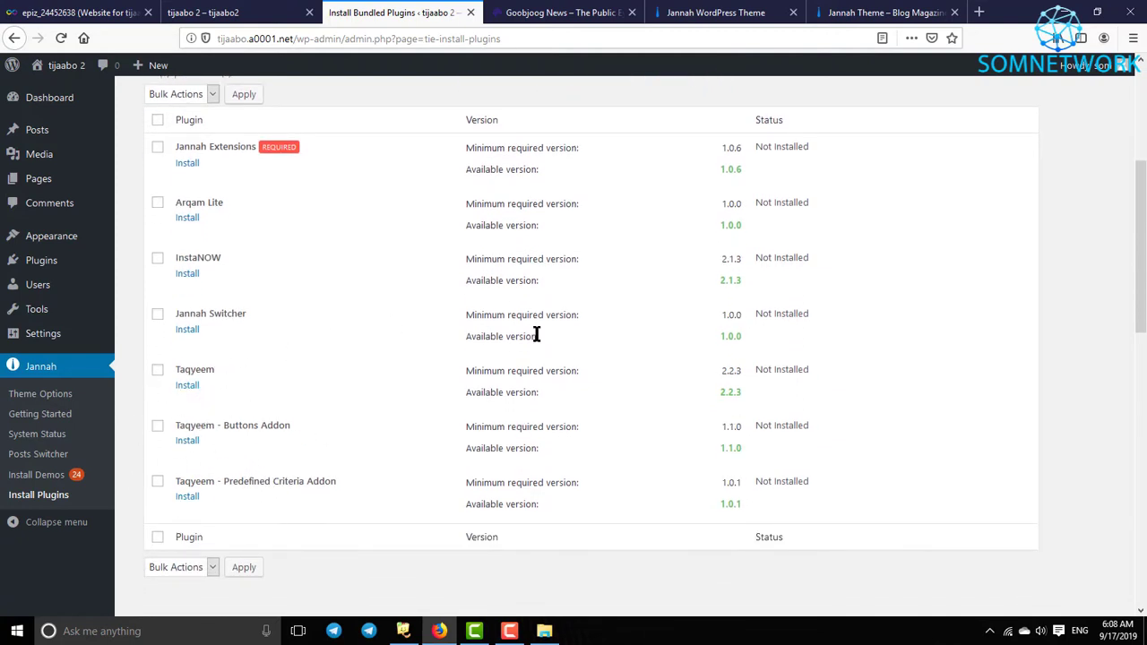
Step: Select all the bundled Jannah plugins and install them with a bulk action
{"action": "left_click", "coordinate": [158, 537]}
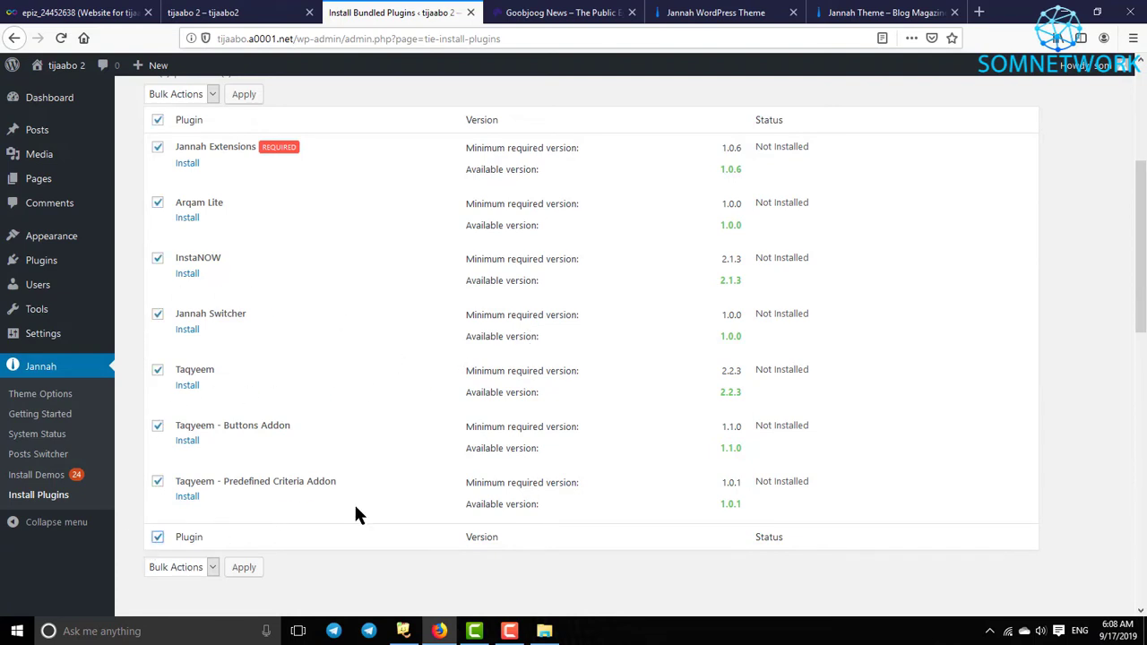
{"action": "left_click", "coordinate": [212, 564]}
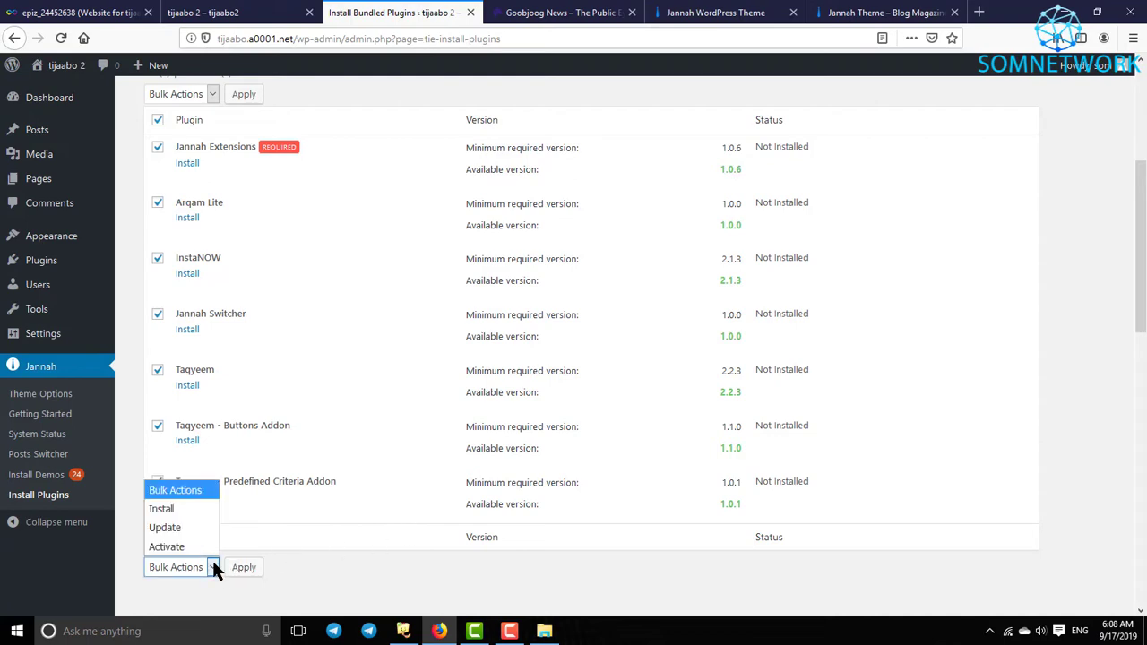
{"action": "left_click", "coordinate": [173, 507]}
{"action": "scroll", "coordinate": [228, 466], "scroll_direction": "up", "scroll_amount": 3}
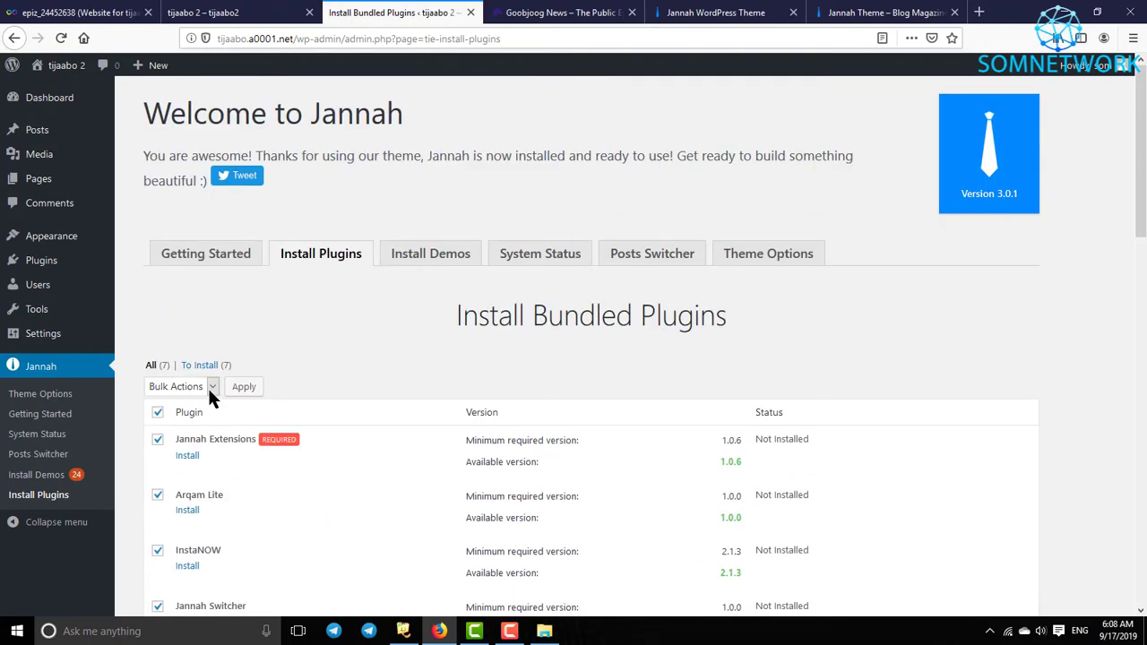
{"action": "left_click", "coordinate": [212, 390]}
{"action": "left_click", "coordinate": [198, 410]}
{"action": "left_click", "coordinate": [248, 386]}
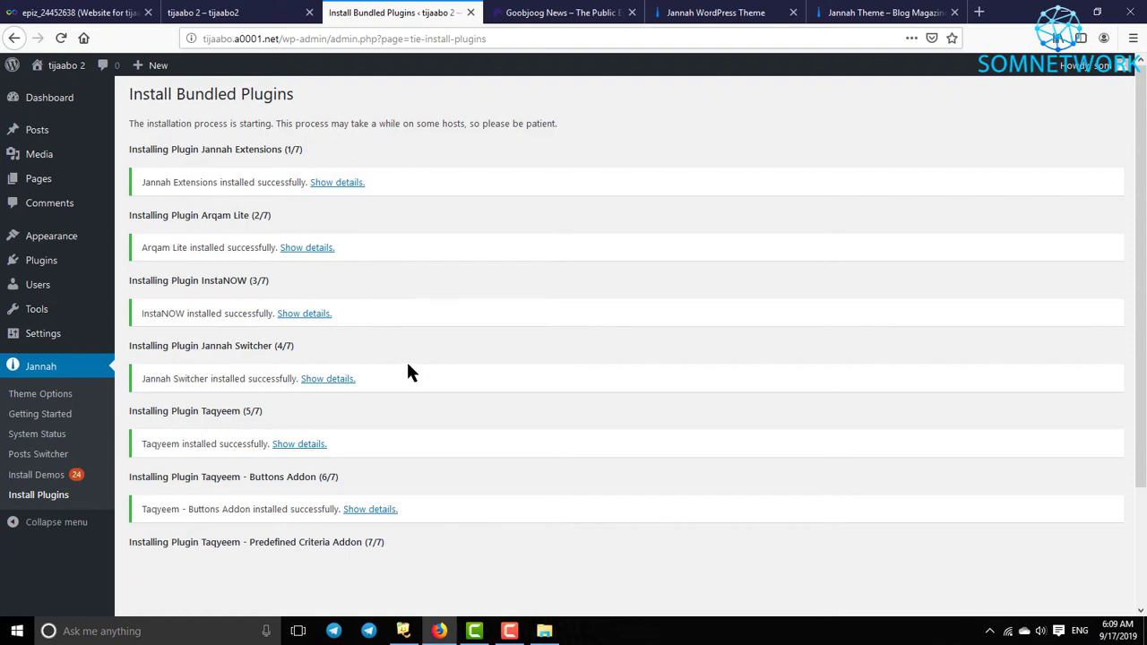
{"action": "scroll", "coordinate": [407, 372], "scroll_direction": "down", "scroll_amount": 3}
{"action": "scroll", "coordinate": [376, 389], "scroll_direction": "up", "scroll_amount": 3}
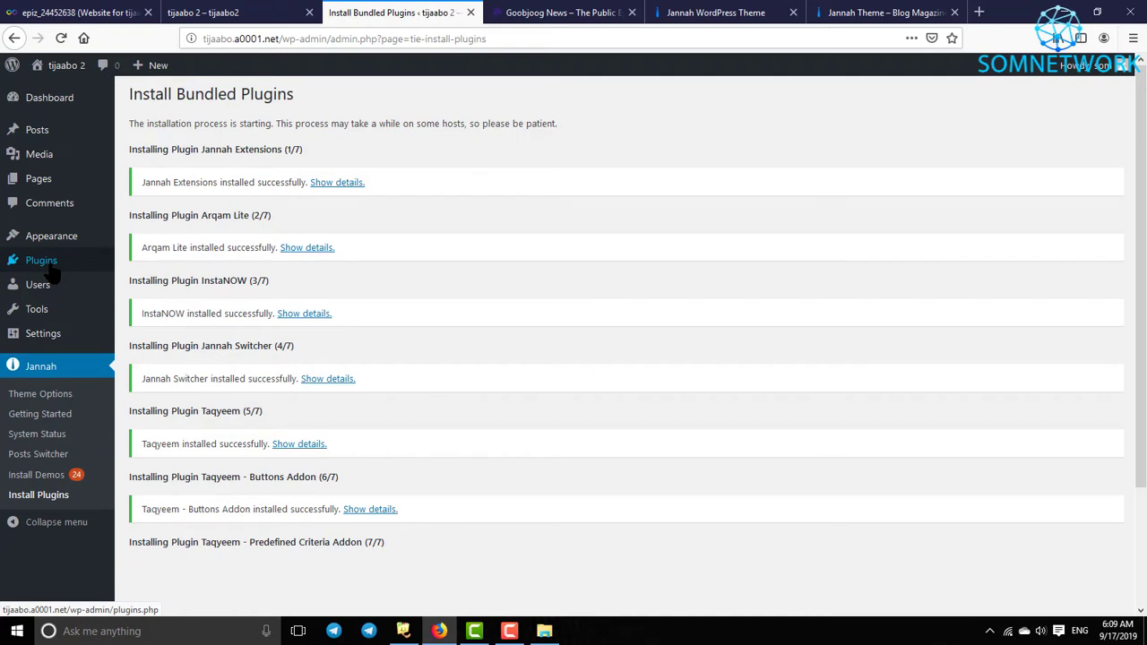
Step: Open the installed plugins list and select Arqam Lite, InstaNow, Jannah - Extensions, Jannah Switcher and Taqyeem - Buttons Addon
{"action": "mouse_move", "coordinate": [48, 271]}
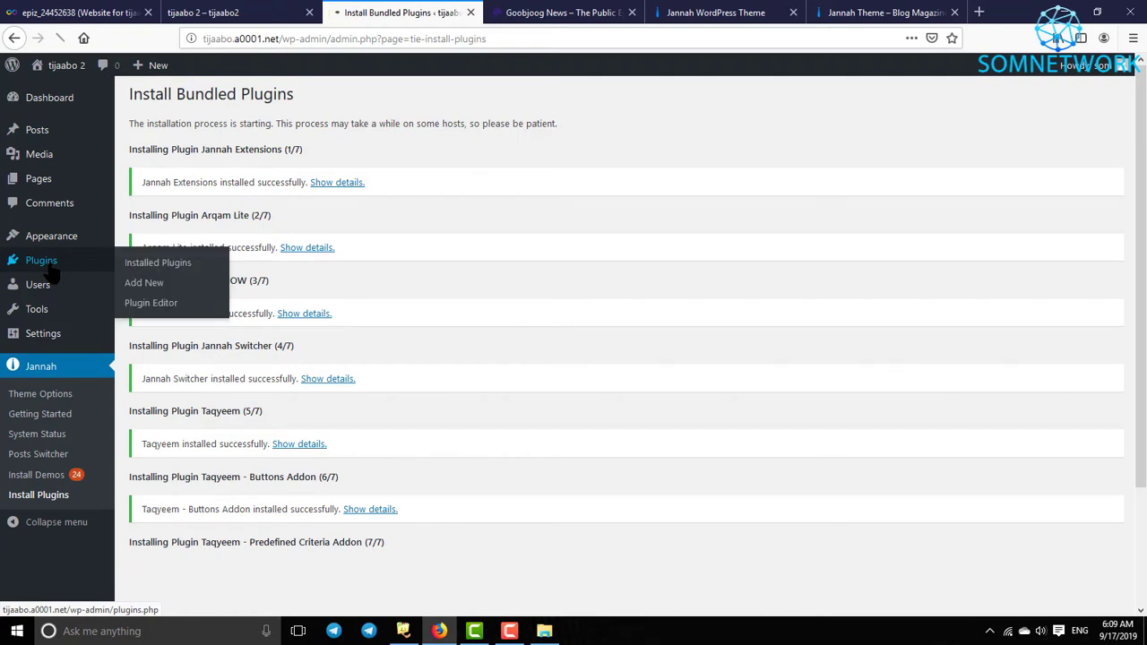
{"action": "left_click", "coordinate": [127, 284]}
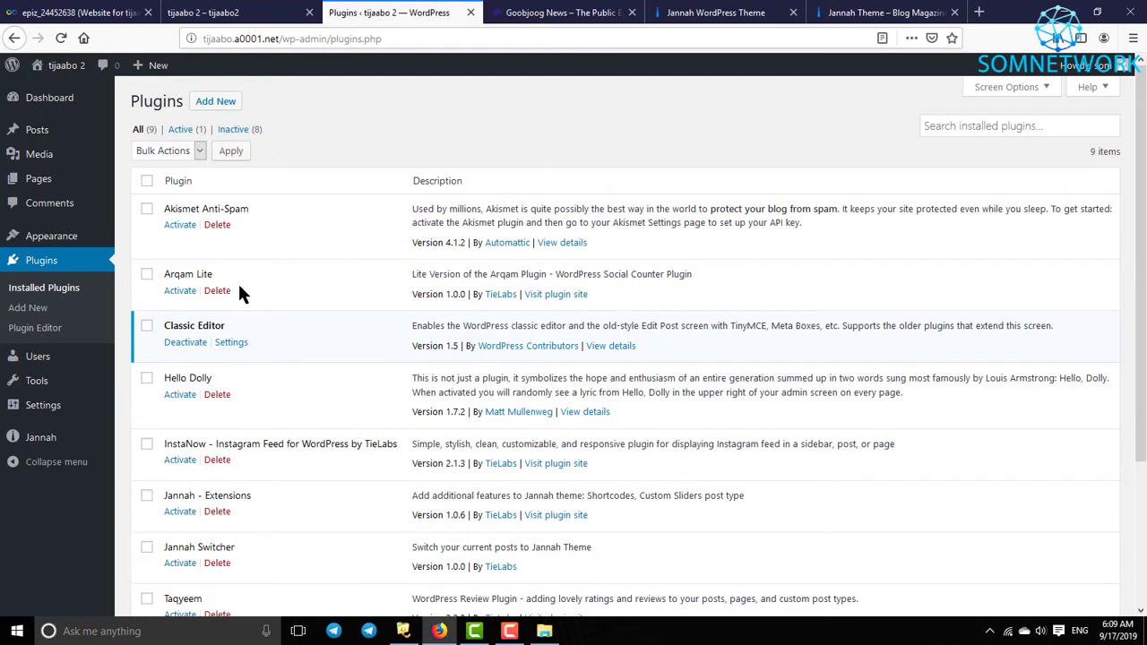
{"action": "left_click", "coordinate": [149, 280]}
{"action": "scroll", "coordinate": [333, 308], "scroll_direction": "down", "scroll_amount": 1}
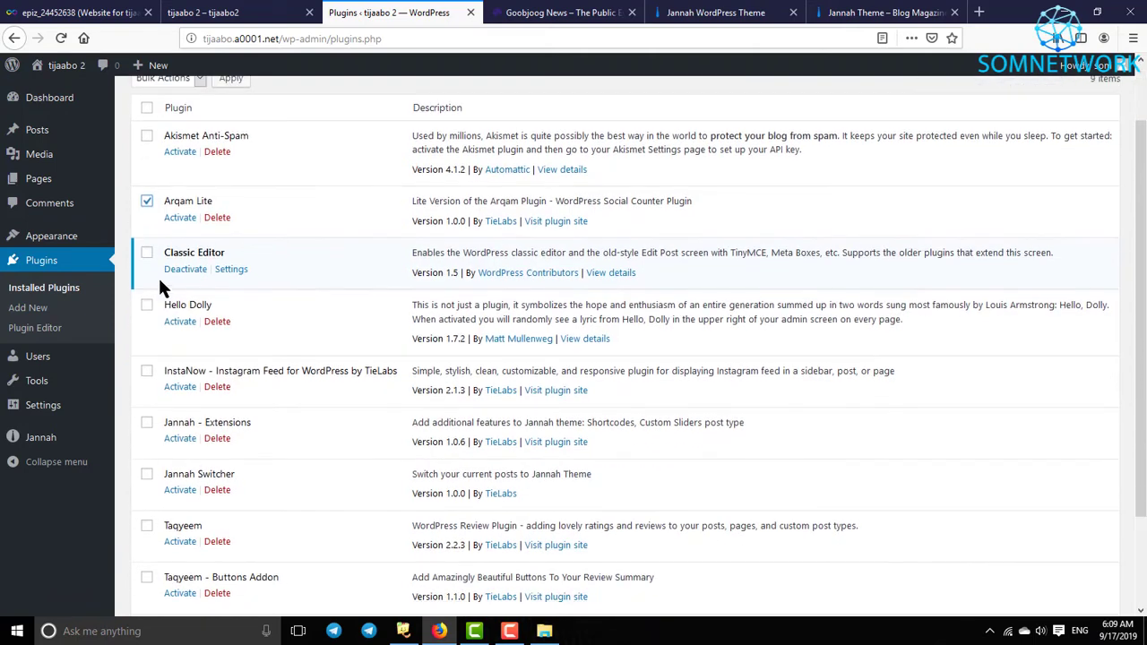
{"action": "scroll", "coordinate": [251, 294], "scroll_direction": "down", "scroll_amount": 1}
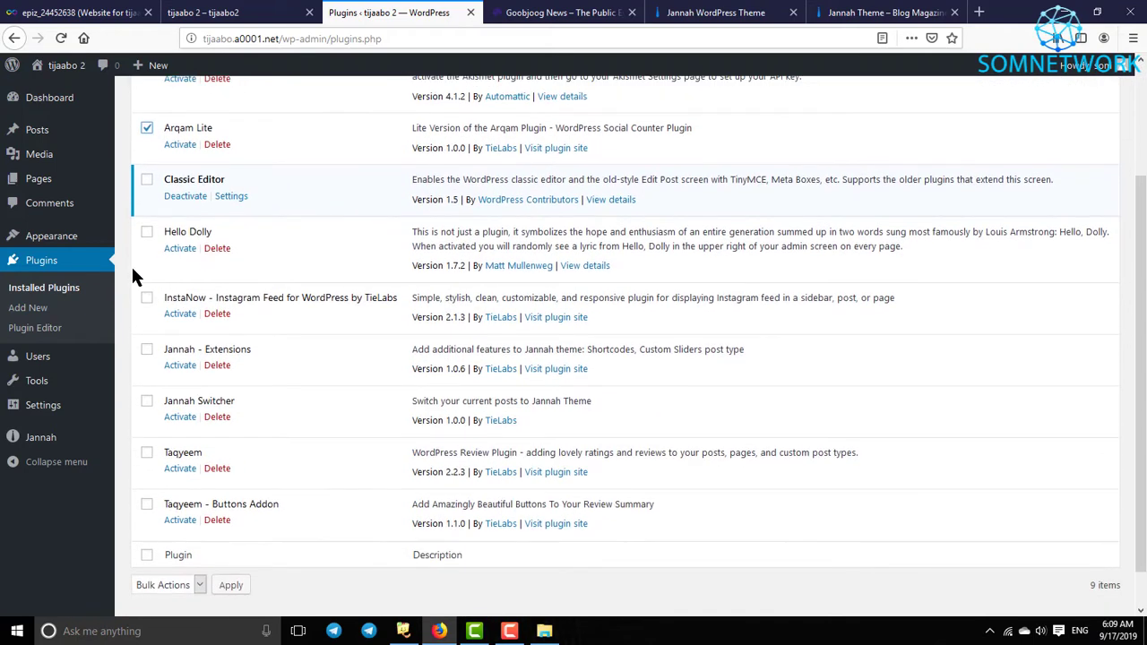
{"action": "scroll", "coordinate": [162, 309], "scroll_direction": "down", "scroll_amount": 1}
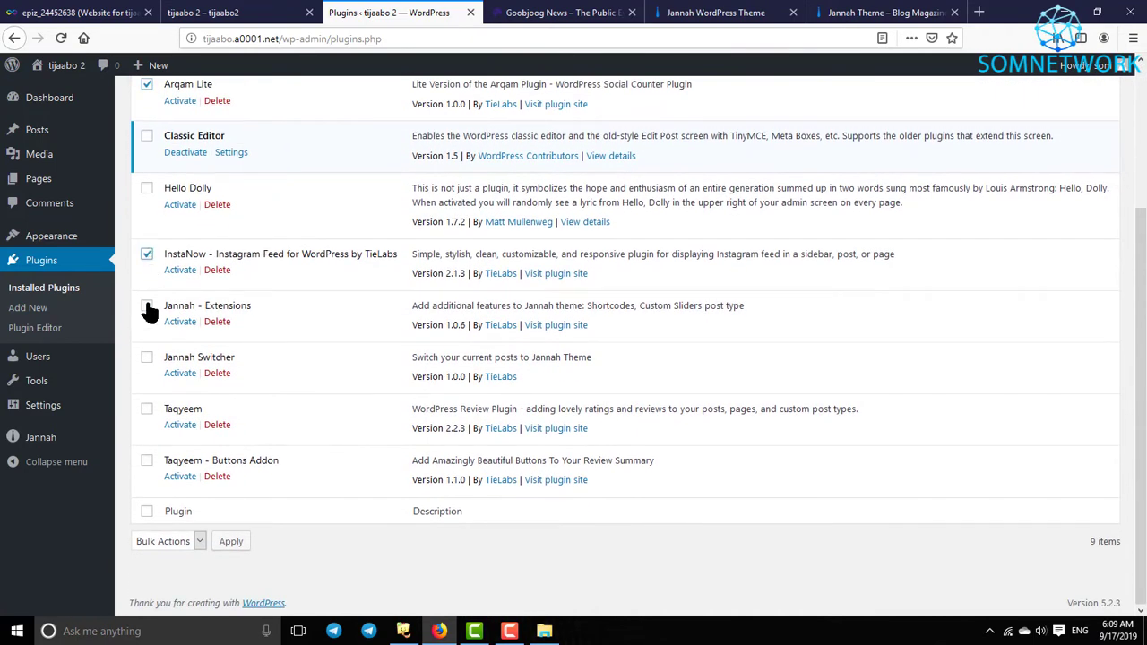
{"action": "left_click", "coordinate": [147, 307]}
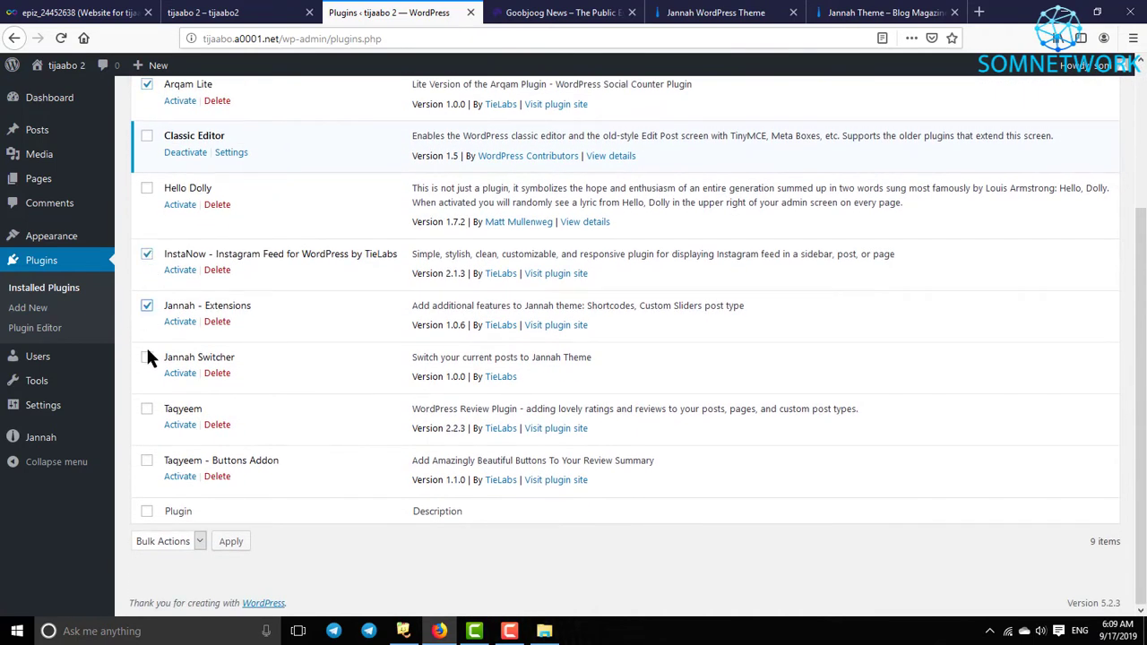
{"action": "left_click", "coordinate": [147, 461]}
{"action": "scroll", "coordinate": [386, 296], "scroll_direction": "up", "scroll_amount": 1}
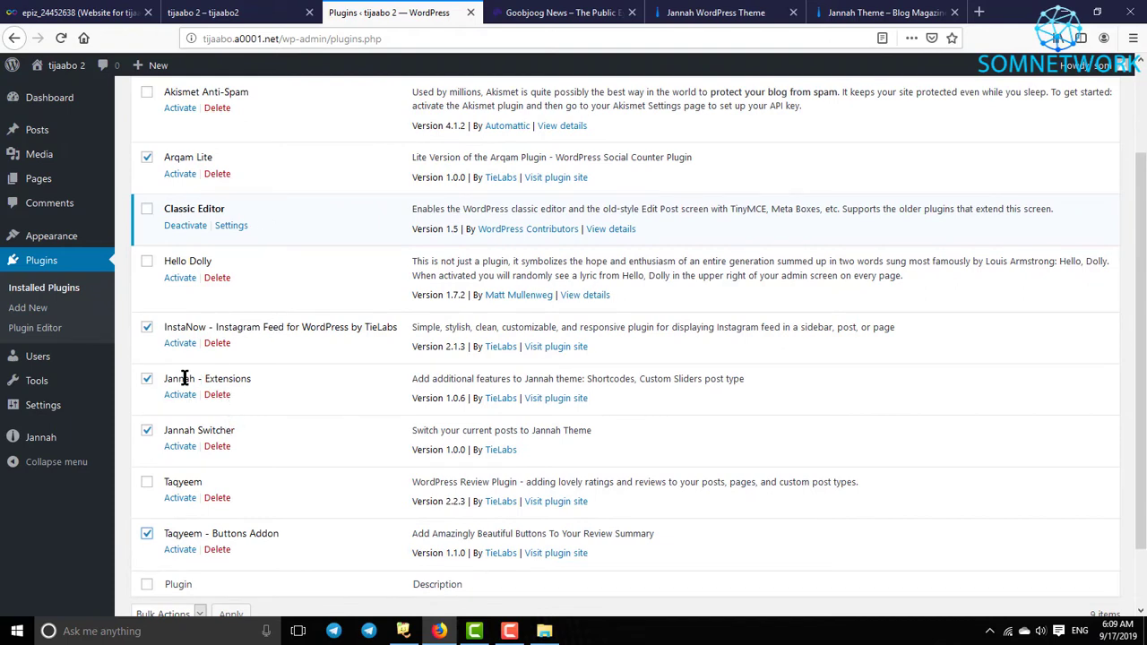
{"action": "scroll", "coordinate": [472, 419], "scroll_direction": "down", "scroll_amount": 1}
{"action": "scroll", "coordinate": [476, 424], "scroll_direction": "down", "scroll_amount": 1}
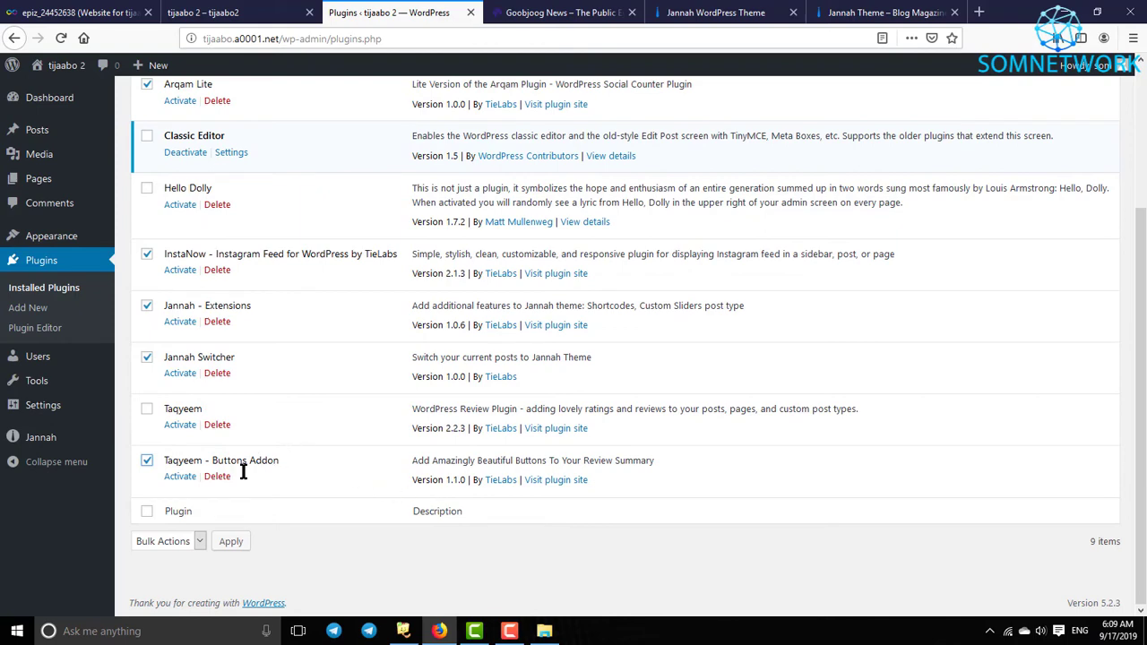
Step: Activate all the selected plugins with one bulk action
{"action": "left_click", "coordinate": [195, 537]}
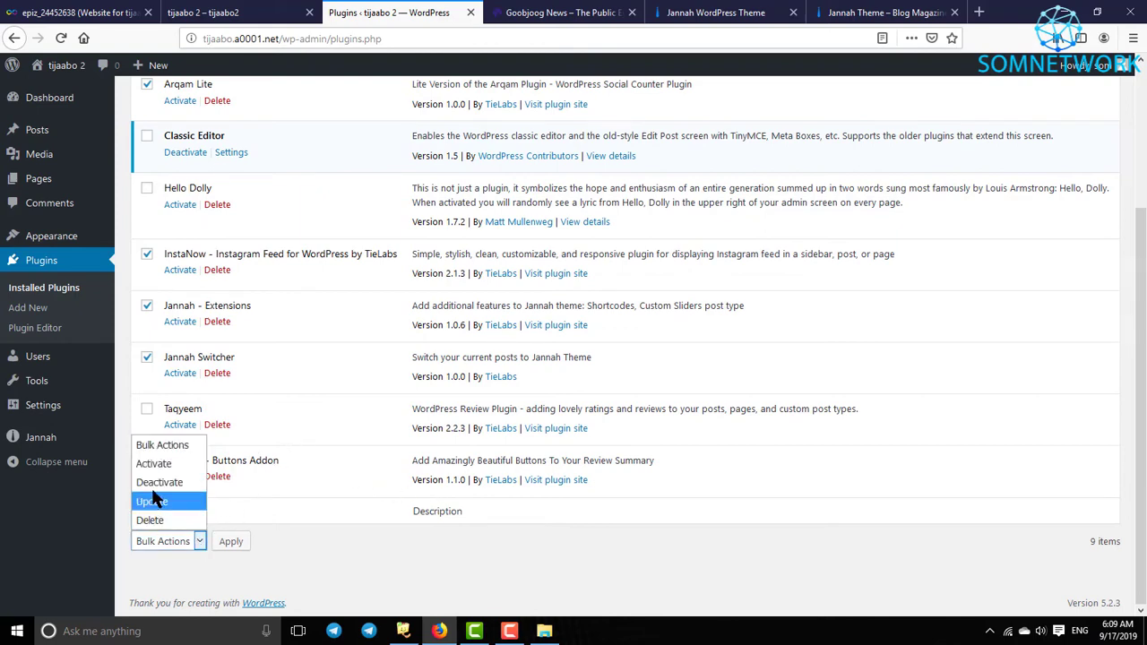
{"action": "left_click", "coordinate": [154, 464]}
{"action": "scroll", "coordinate": [170, 429], "scroll_direction": "up", "scroll_amount": 3}
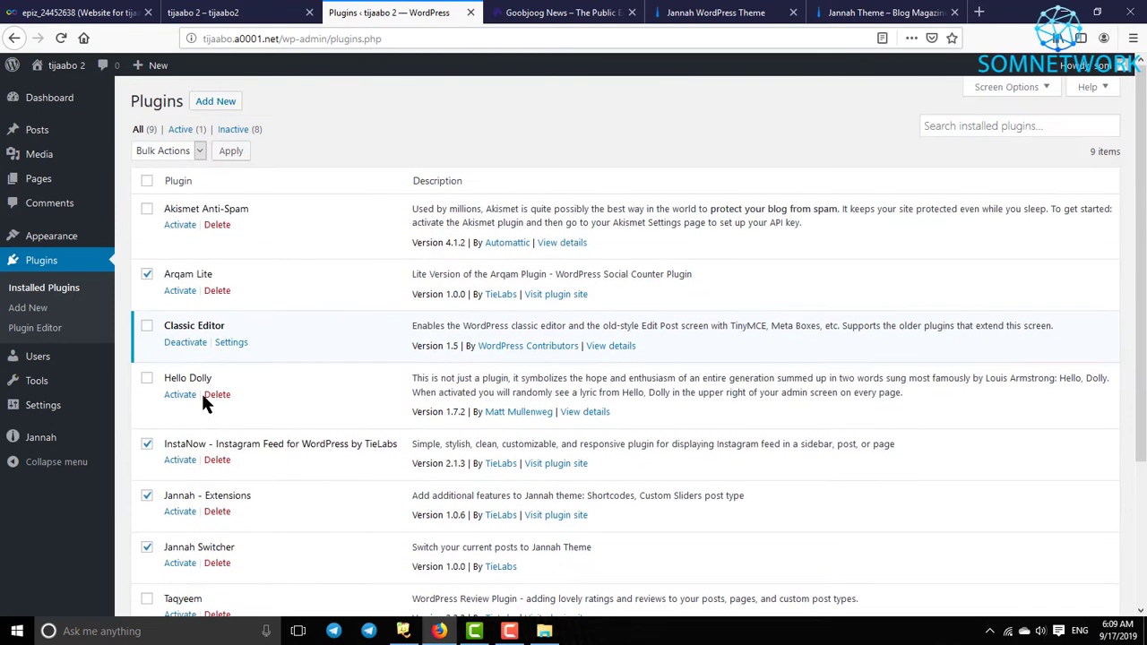
{"action": "left_click", "coordinate": [173, 155]}
{"action": "left_click", "coordinate": [164, 189]}
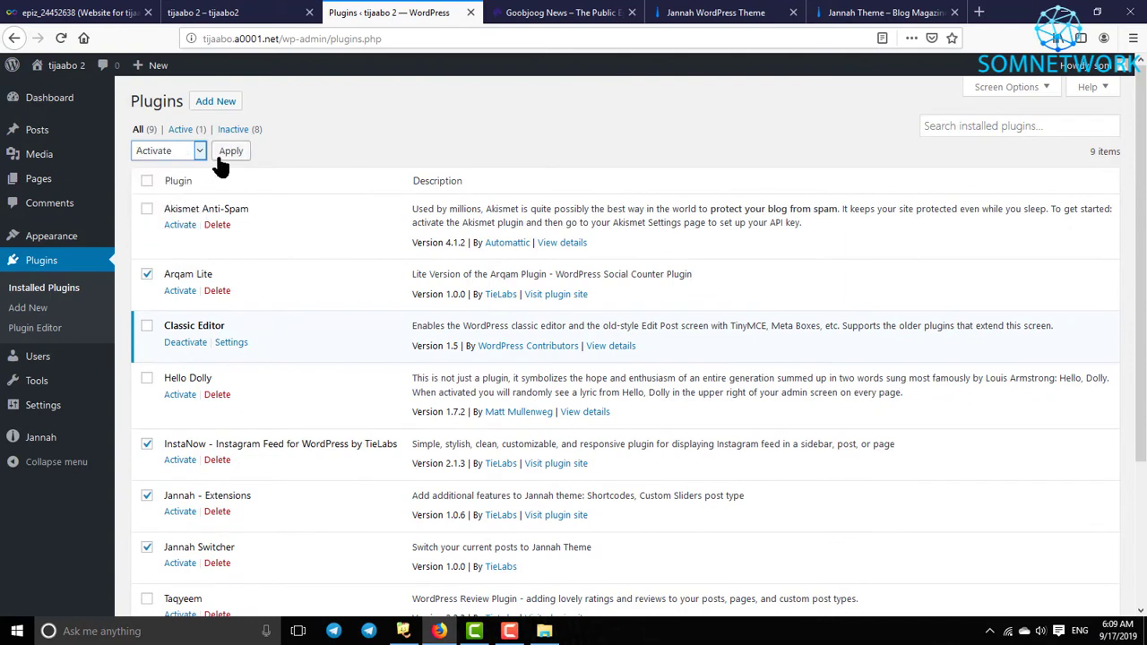
{"action": "left_click", "coordinate": [224, 157]}
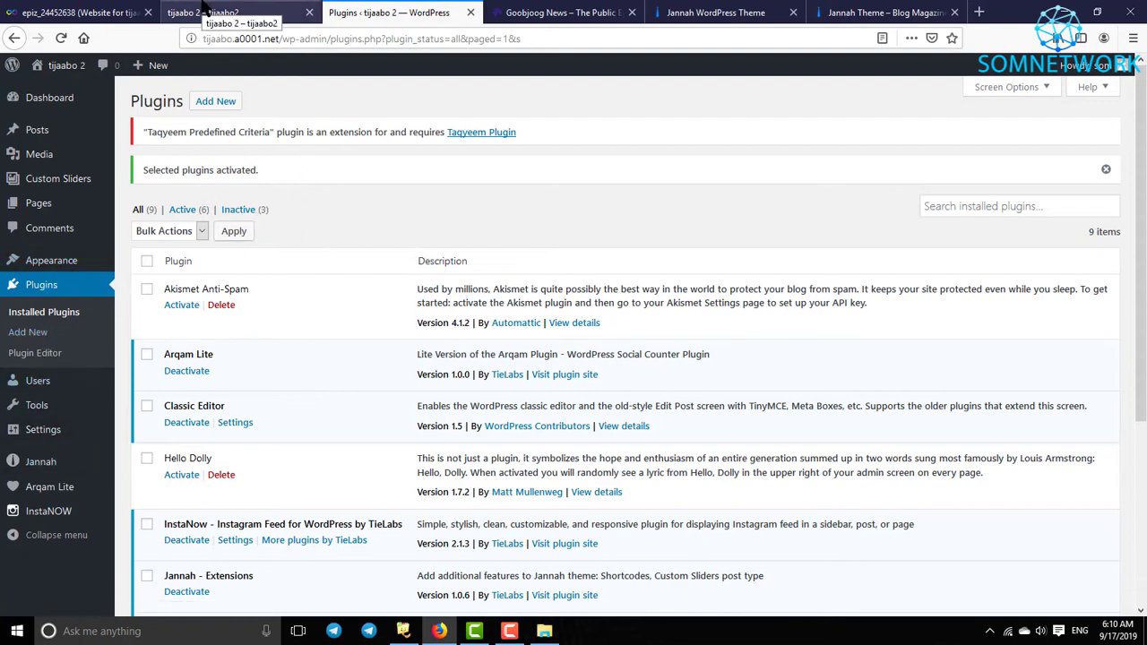
{"action": "left_click", "coordinate": [204, 10]}
{"action": "left_click", "coordinate": [141, 9]}
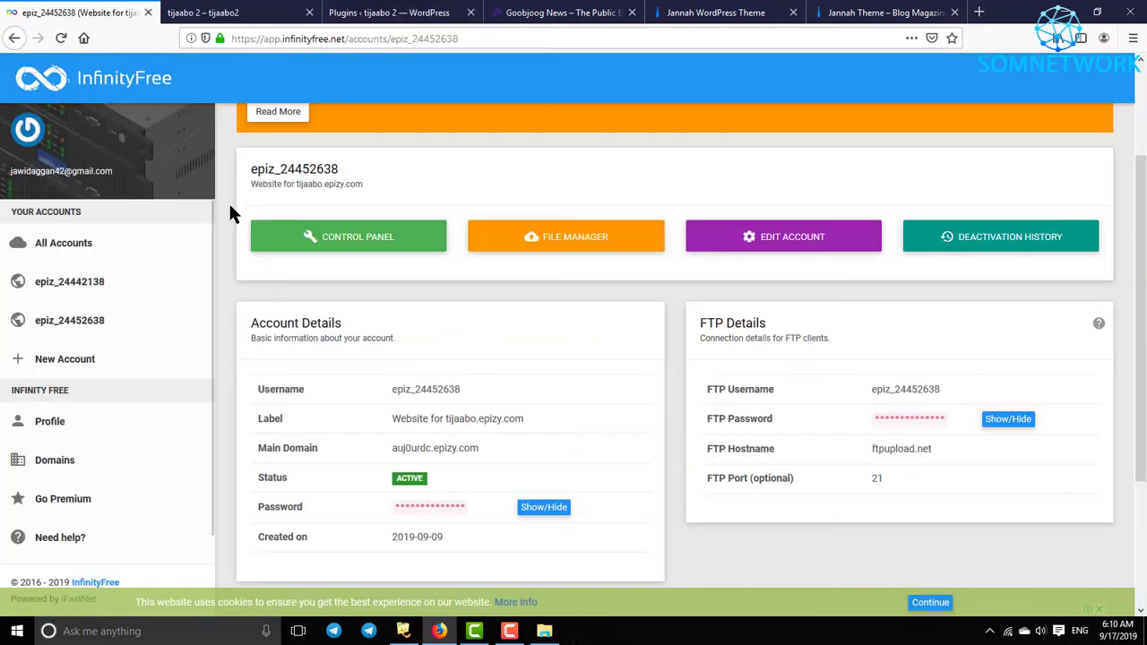
{"action": "left_click", "coordinate": [389, 12]}
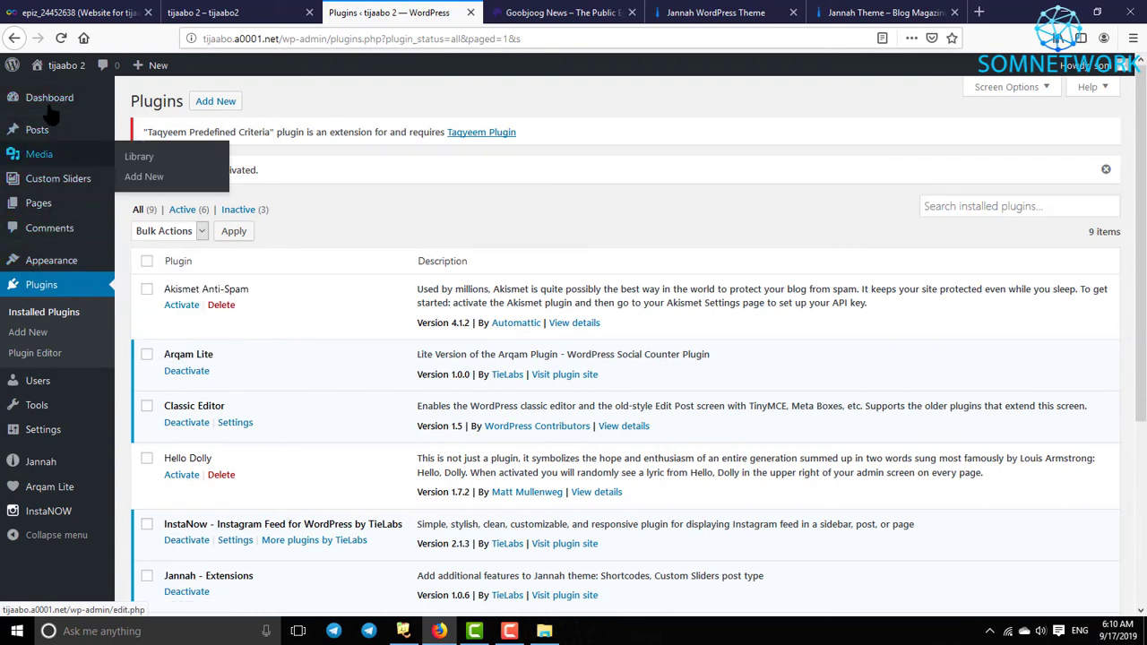
{"action": "mouse_move", "coordinate": [69, 104]}
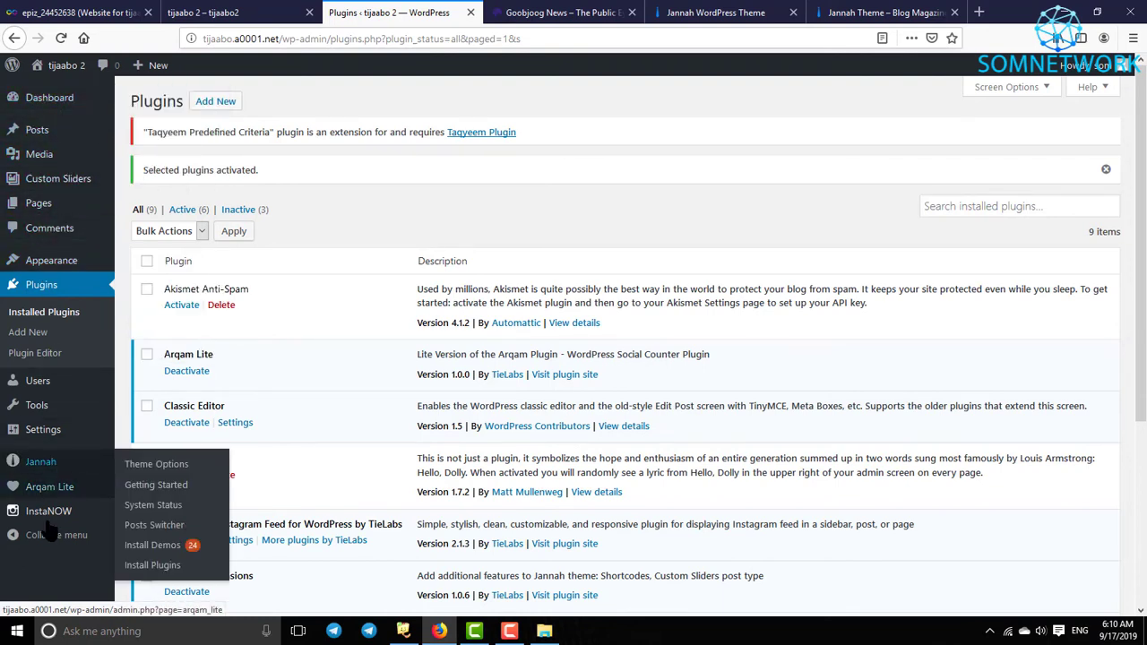
{"action": "mouse_move", "coordinate": [52, 134]}
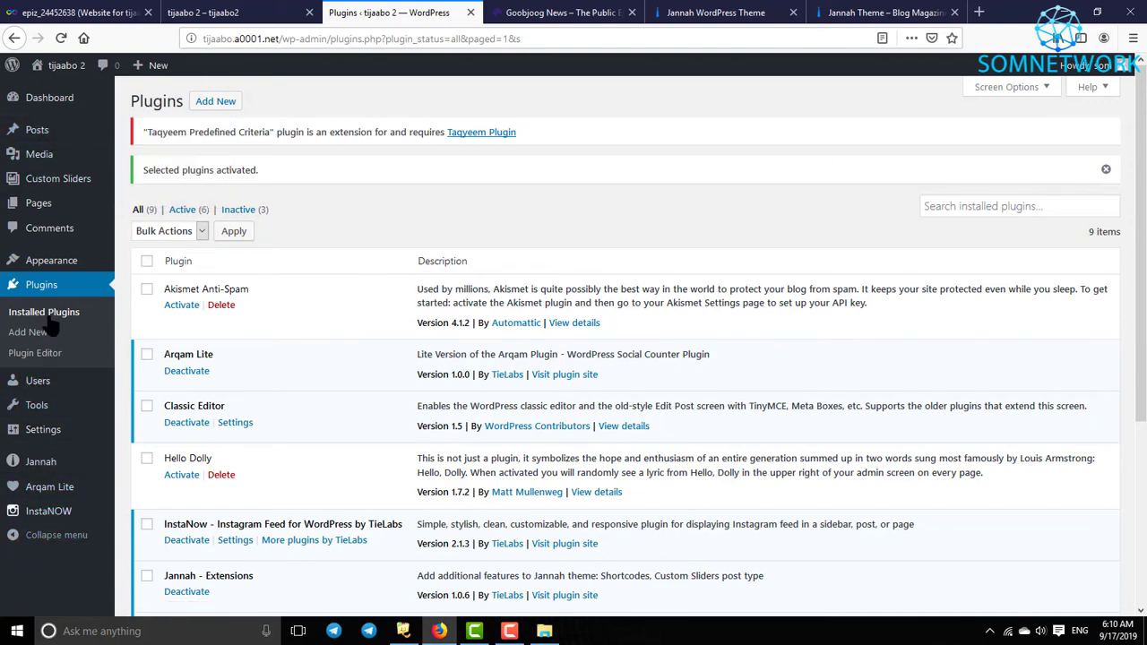
{"action": "mouse_move", "coordinate": [52, 262]}
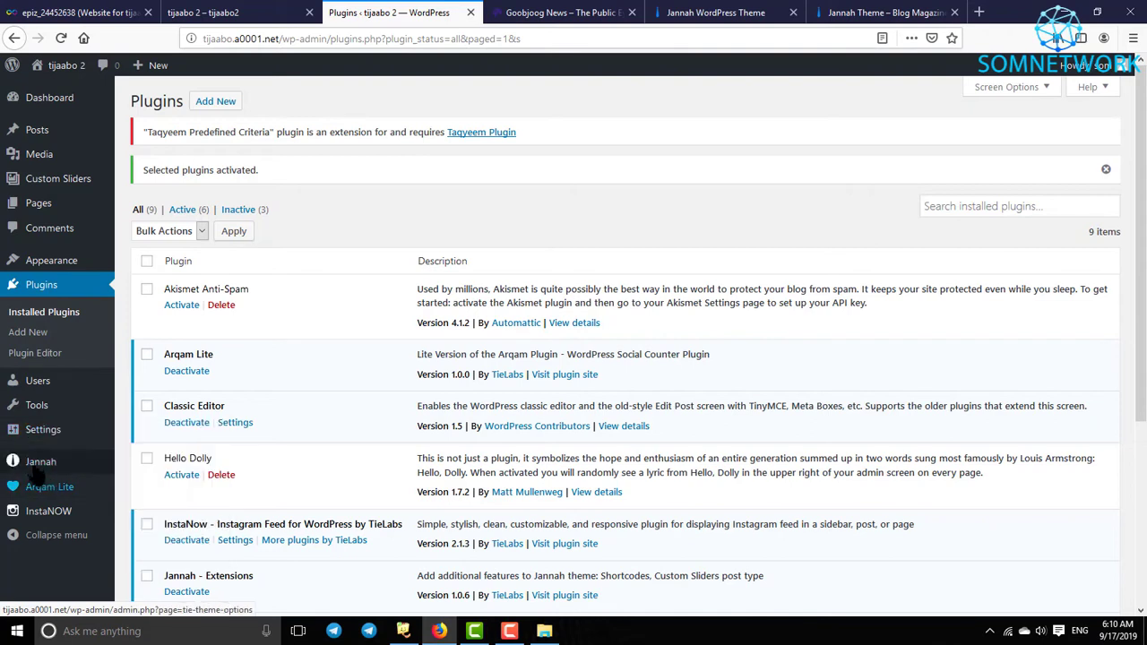
Step: Open Jannah's Install Demos page and look through the demos offered for import
{"action": "mouse_move", "coordinate": [19, 472]}
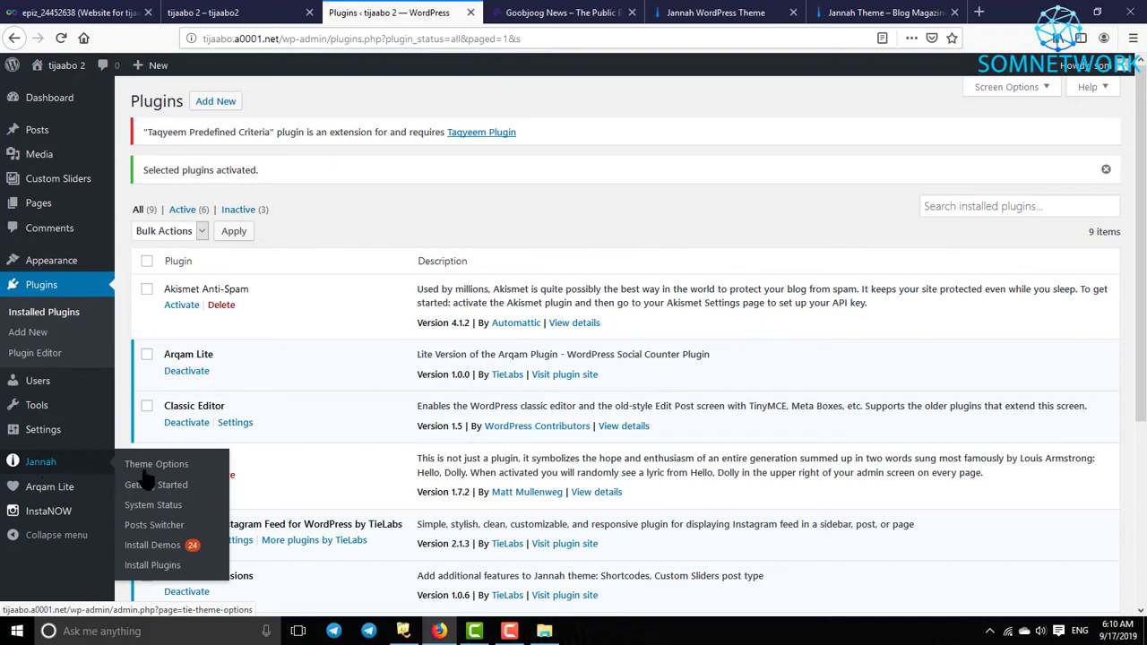
{"action": "left_click", "coordinate": [146, 547]}
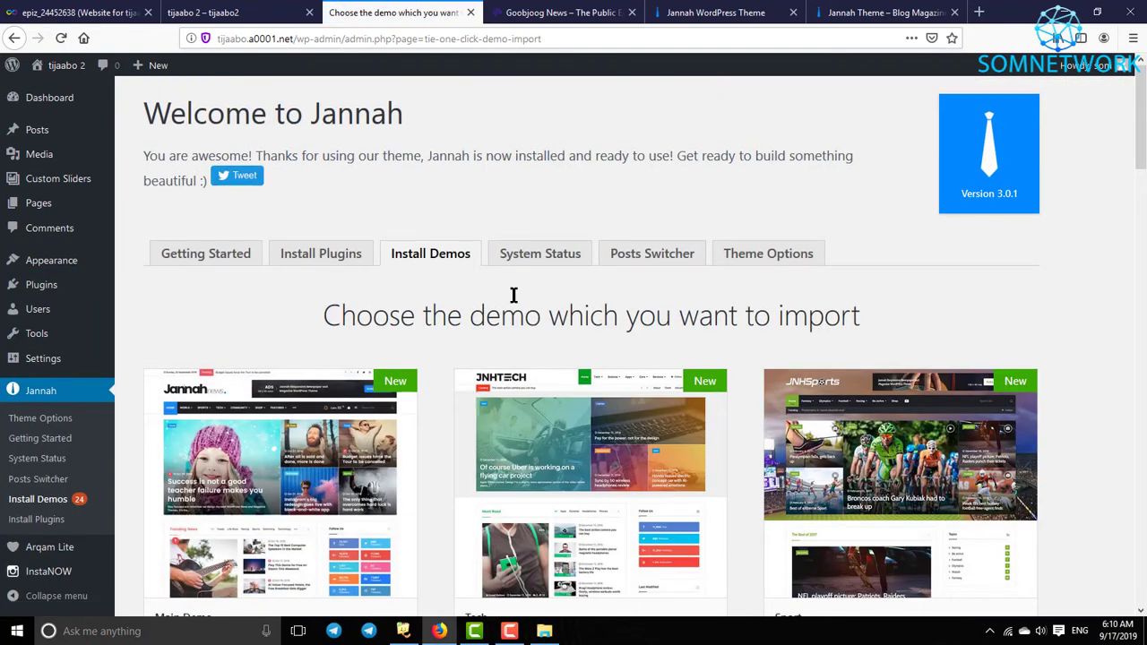
{"action": "scroll", "coordinate": [456, 302], "scroll_direction": "down", "scroll_amount": 1}
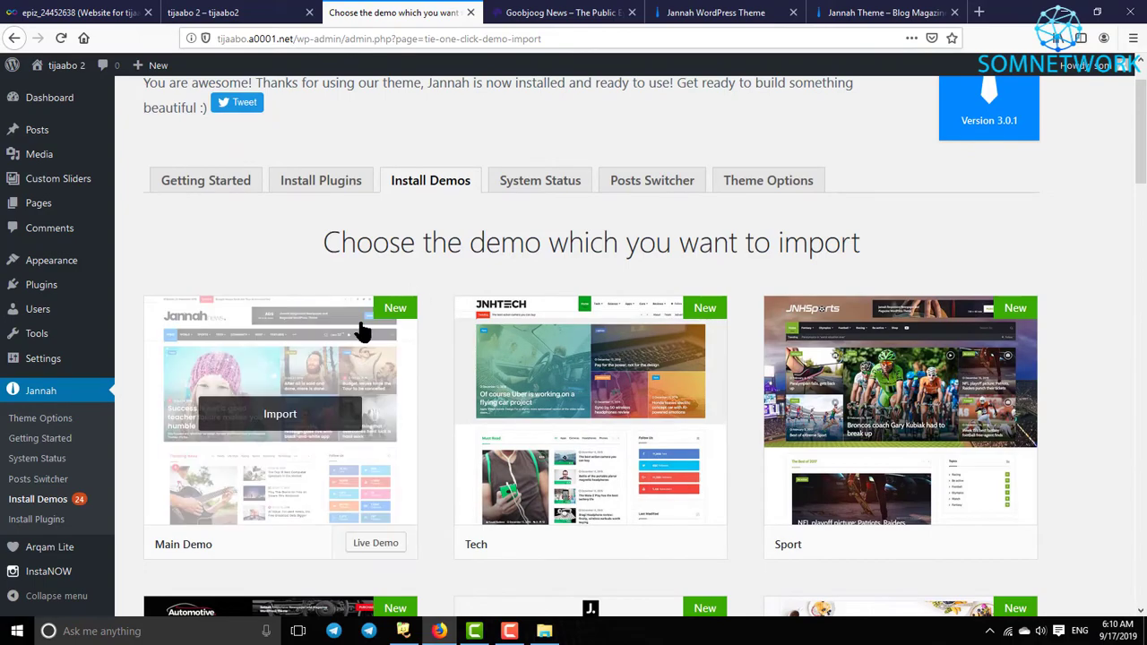
{"action": "scroll", "coordinate": [473, 392], "scroll_direction": "down", "scroll_amount": 2}
{"action": "scroll", "coordinate": [717, 383], "scroll_direction": "down", "scroll_amount": 2}
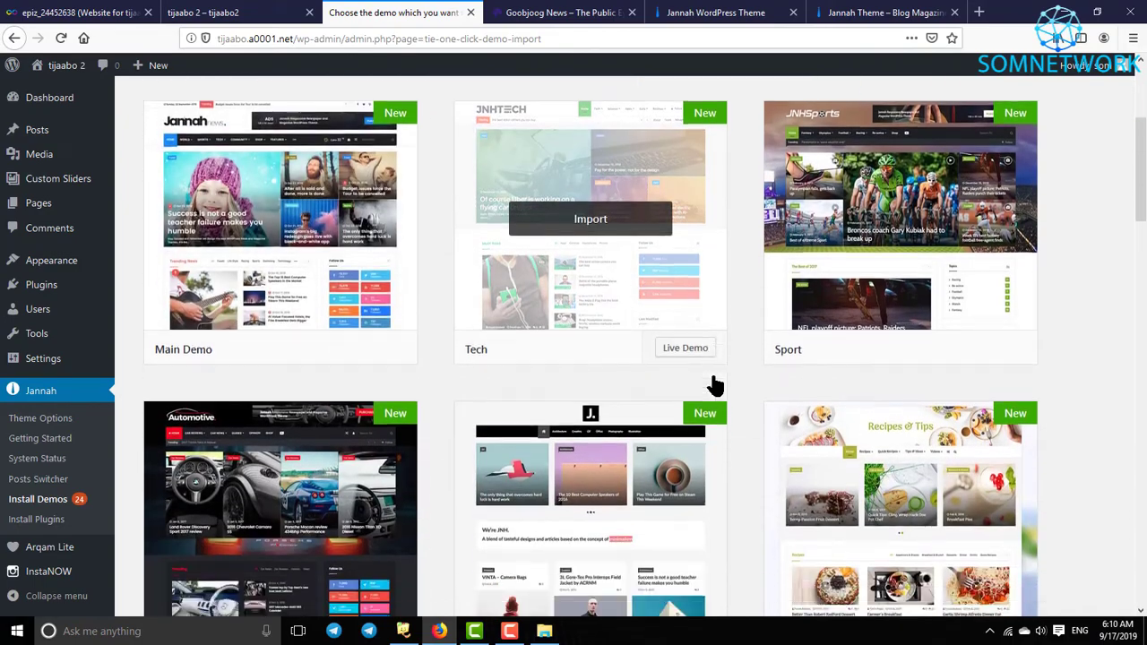
{"action": "scroll", "coordinate": [1003, 499], "scroll_direction": "down", "scroll_amount": 8}
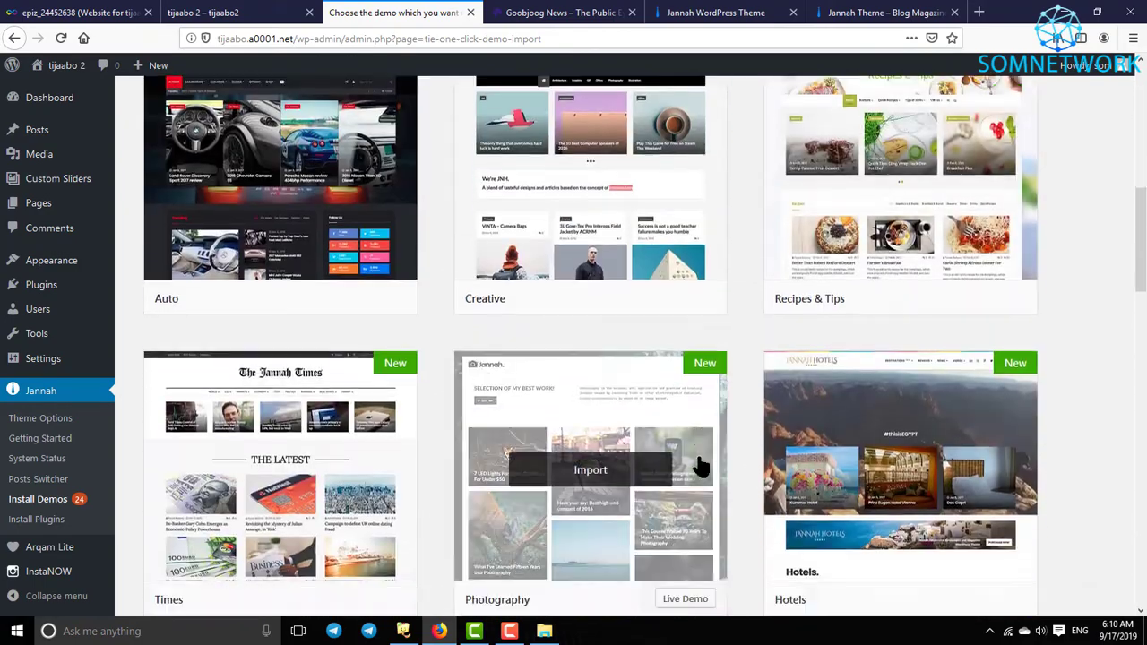
{"action": "scroll", "coordinate": [607, 454], "scroll_direction": "down", "scroll_amount": 12}
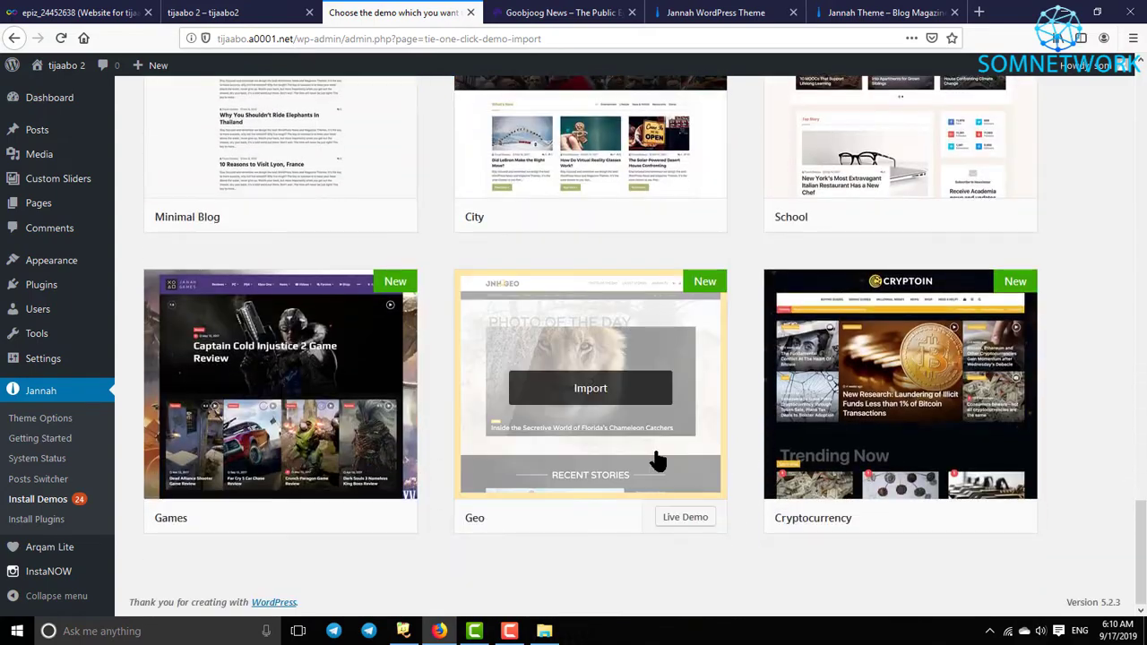
{"action": "scroll", "coordinate": [932, 407], "scroll_direction": "up", "scroll_amount": 13}
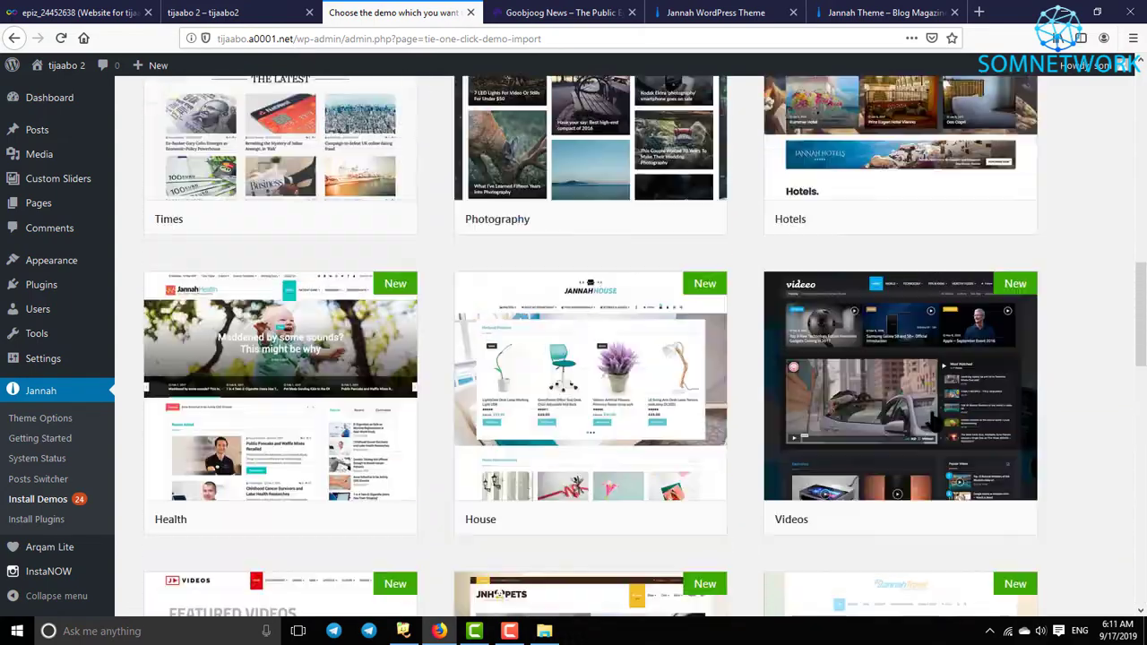
{"action": "scroll", "coordinate": [887, 448], "scroll_direction": "up", "scroll_amount": 8}
Step: Compare the live Jannah demo homepage and the theme website's demo gallery, and return to the Install Demos page
{"action": "left_click", "coordinate": [874, 12]}
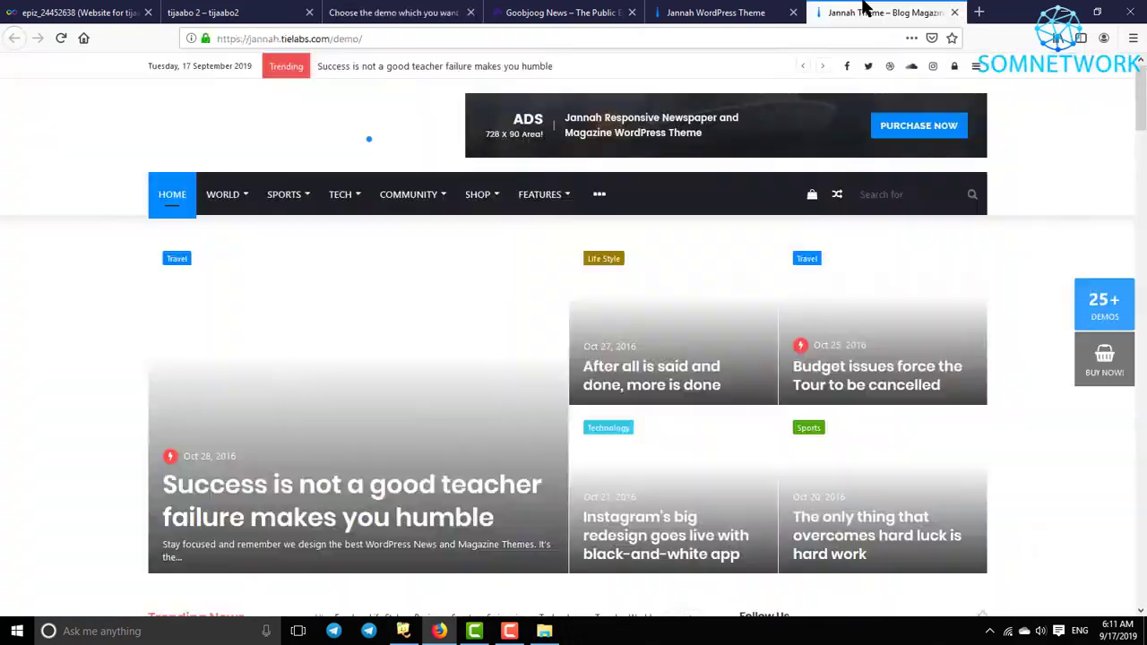
{"action": "left_click", "coordinate": [704, 12]}
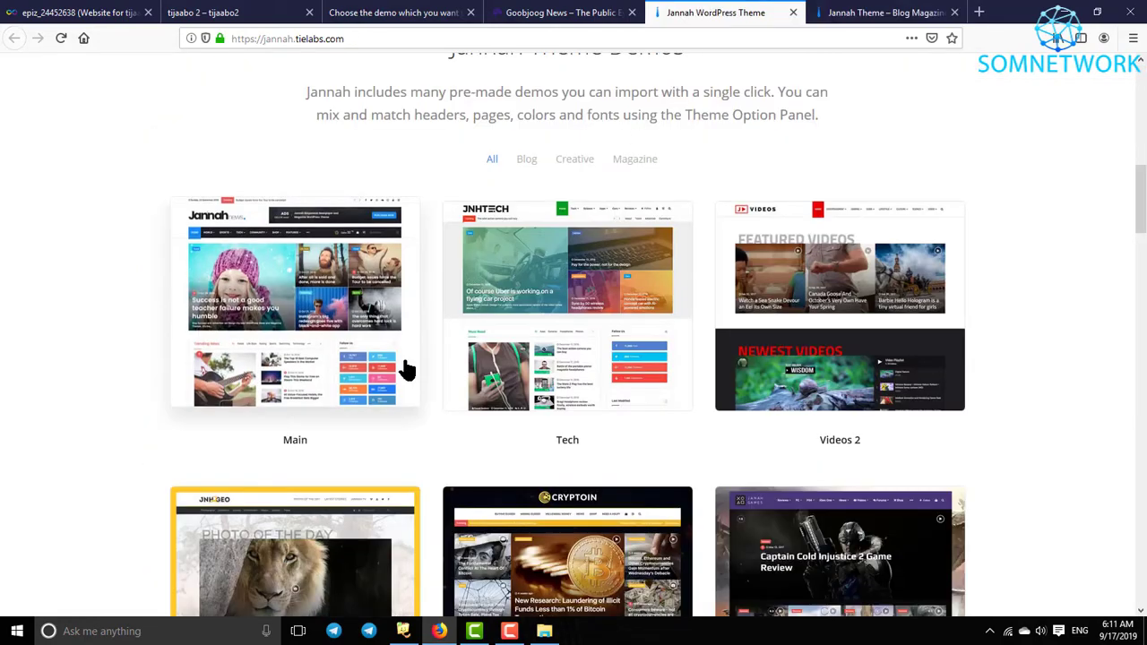
{"action": "scroll", "coordinate": [404, 367], "scroll_direction": "up", "scroll_amount": 3}
{"action": "scroll", "coordinate": [406, 367], "scroll_direction": "down", "scroll_amount": 15}
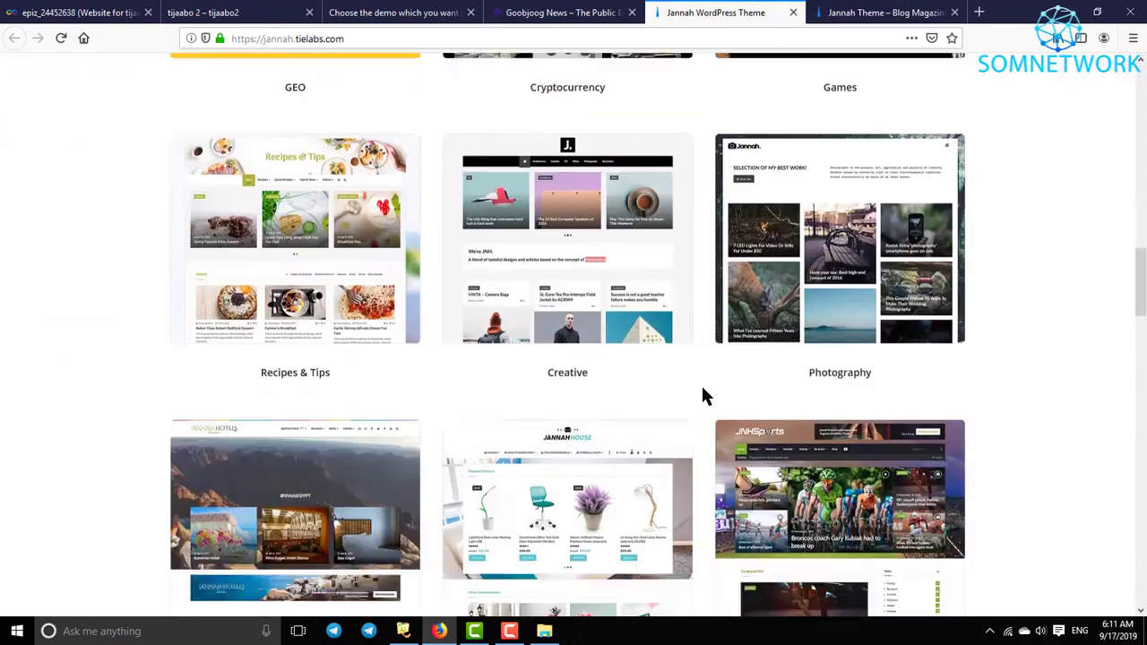
{"action": "scroll", "coordinate": [694, 359], "scroll_direction": "down", "scroll_amount": 2}
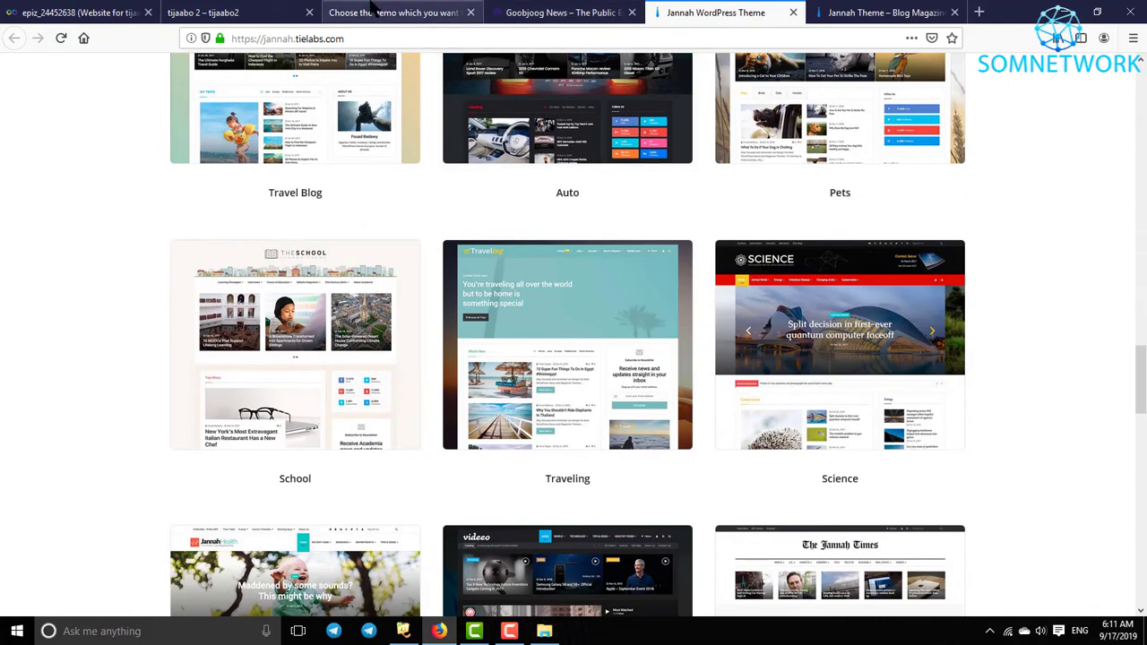
{"action": "left_click", "coordinate": [256, 9]}
{"action": "left_click", "coordinate": [375, 9]}
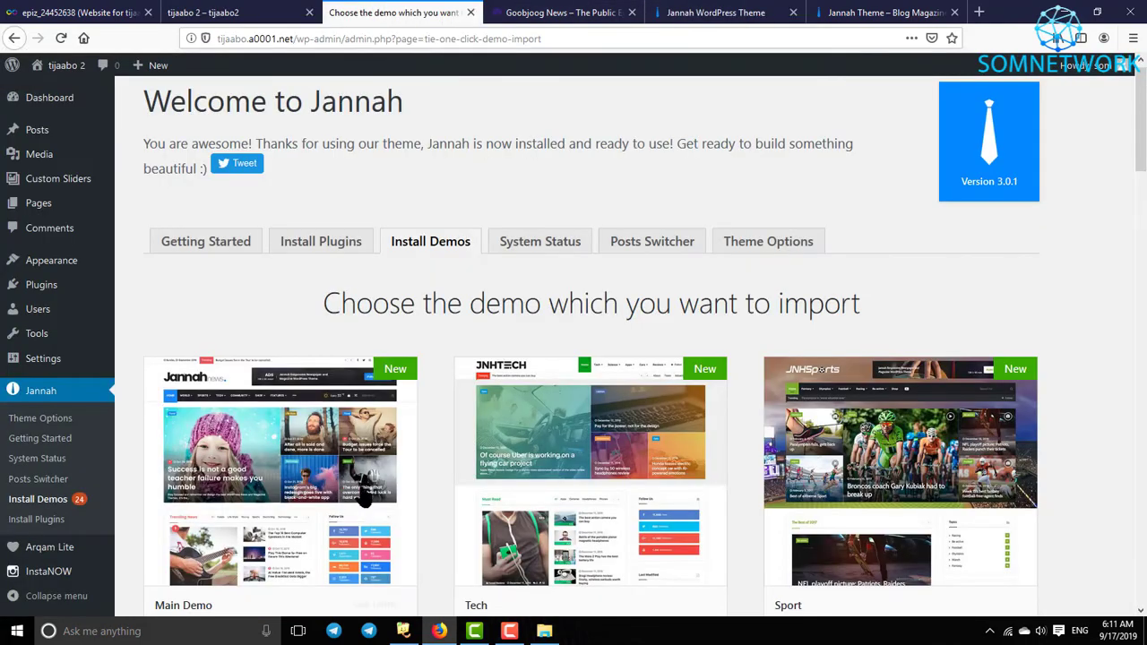
Step: Import the Main Demo into the site and close the import dialog once the import has finished
{"action": "scroll", "coordinate": [760, 415], "scroll_direction": "down", "scroll_amount": 3}
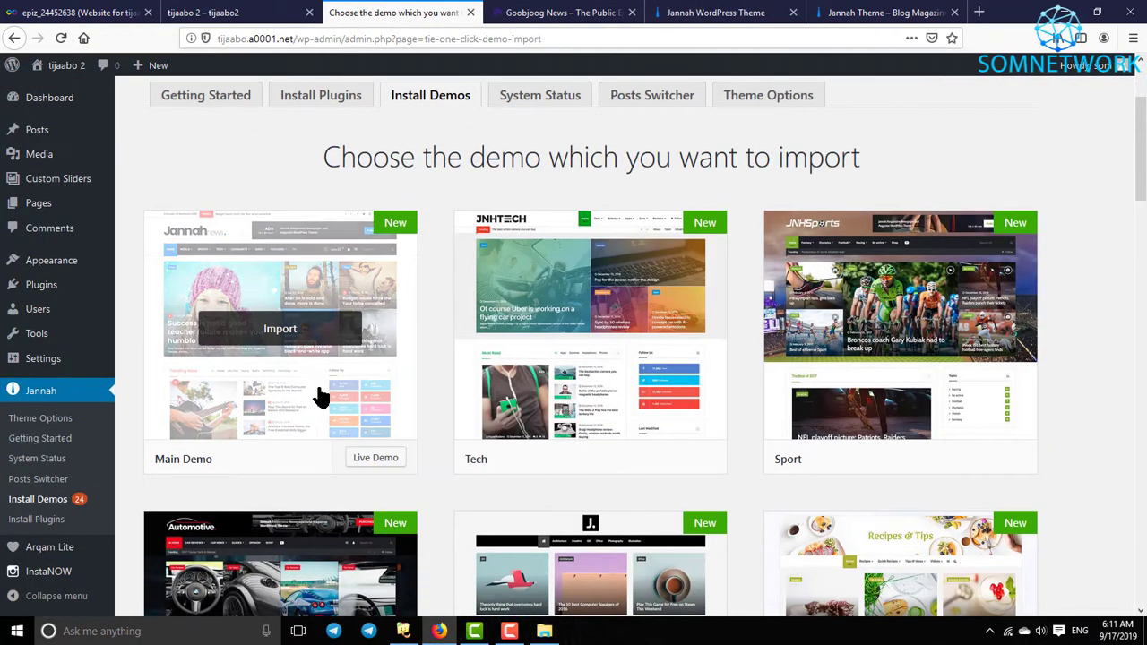
{"action": "left_click", "coordinate": [280, 329]}
{"action": "scroll", "coordinate": [741, 421], "scroll_direction": "down", "scroll_amount": 2}
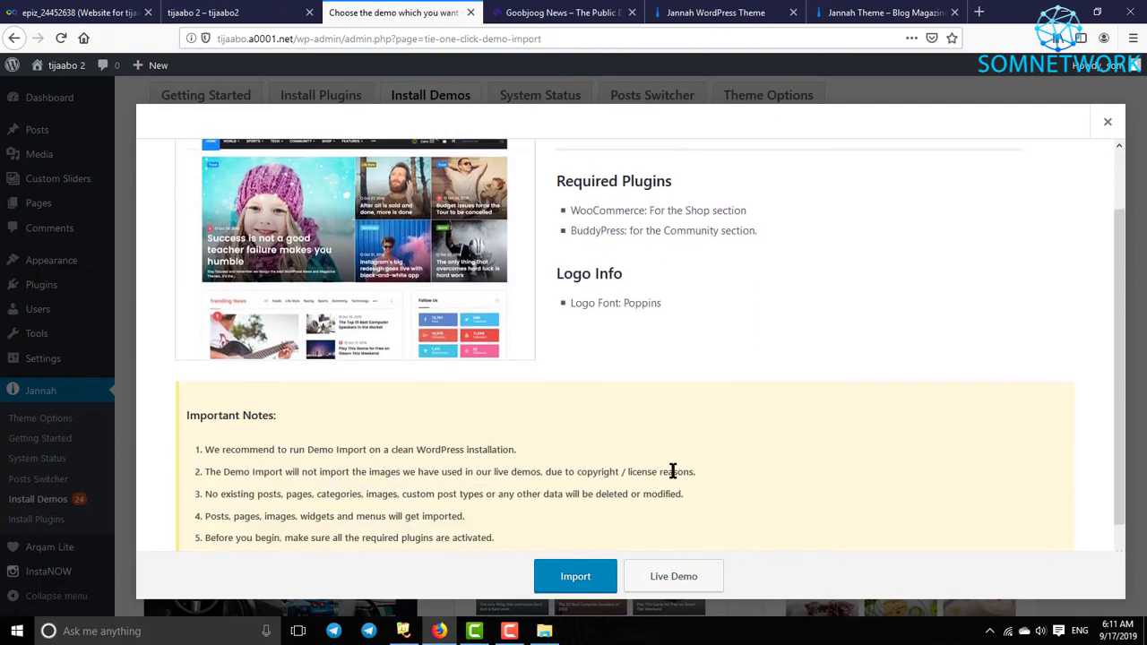
{"action": "left_click", "coordinate": [576, 576]}
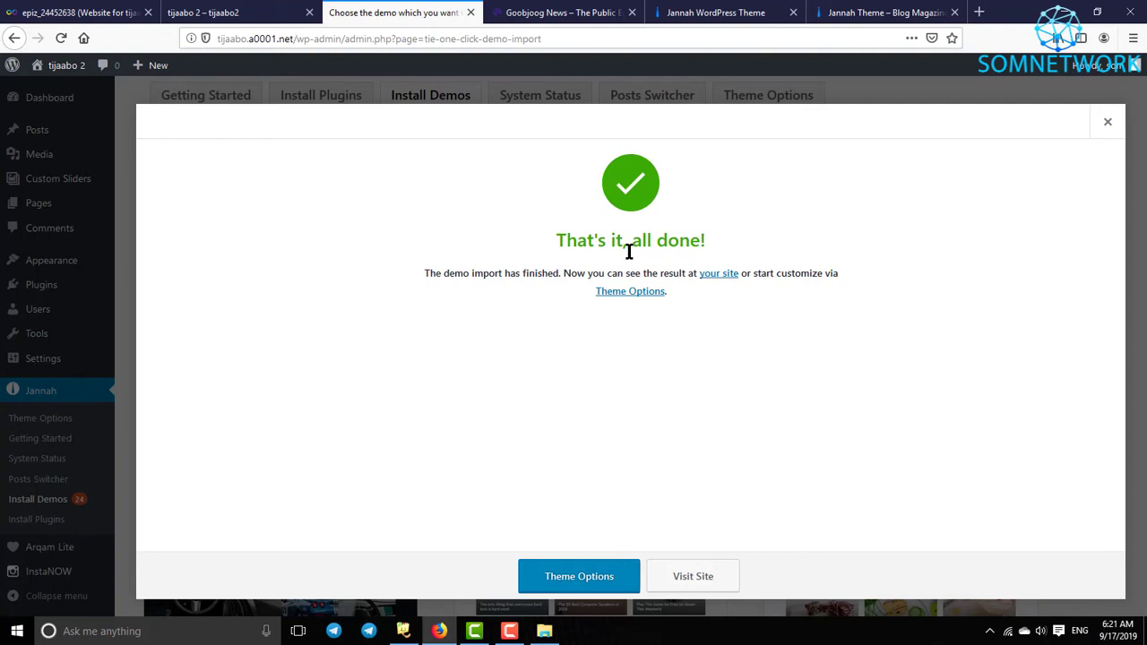
{"action": "left_click_drag", "start_coordinate": [577, 238], "coordinate": [637, 232]}
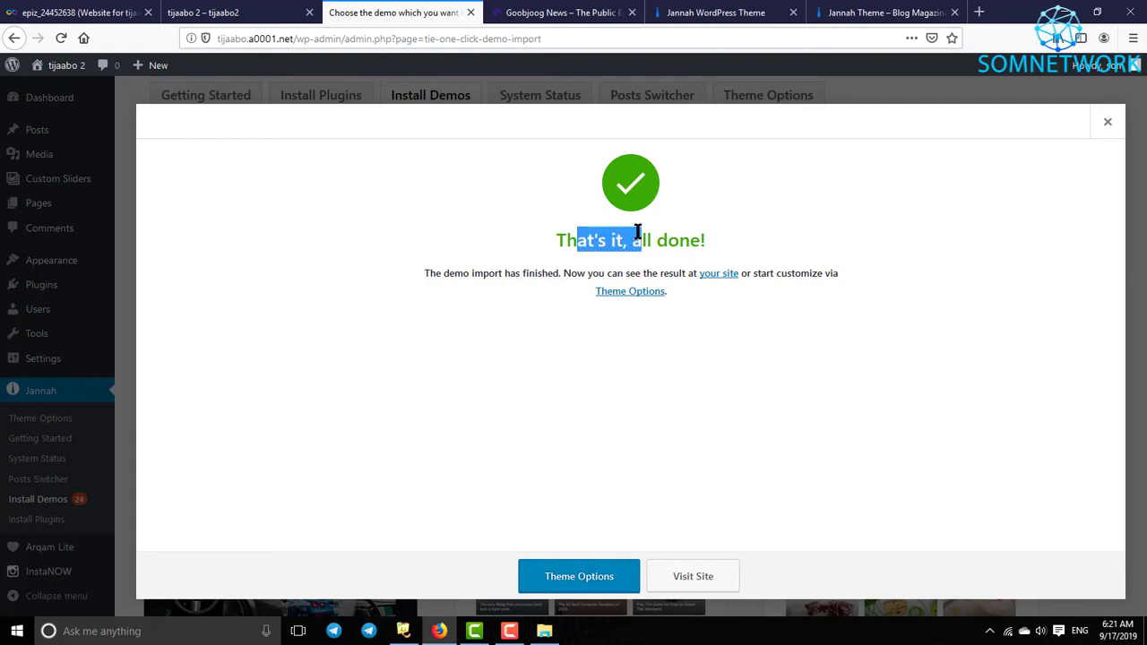
{"action": "left_click", "coordinate": [637, 232]}
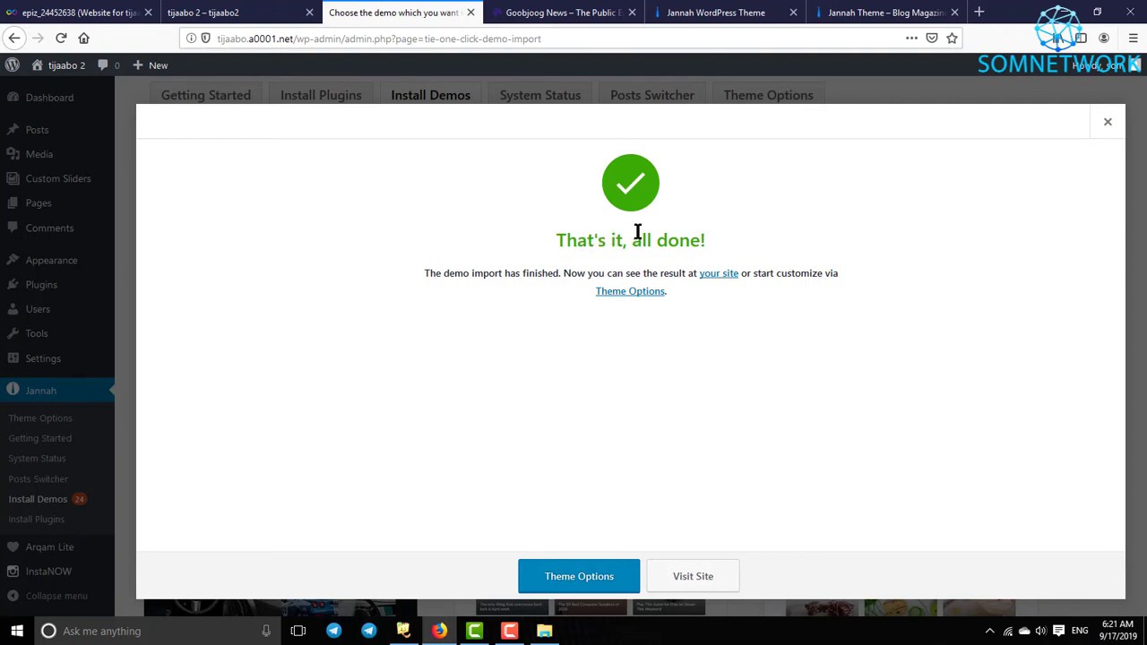
{"action": "left_click", "coordinate": [1107, 124]}
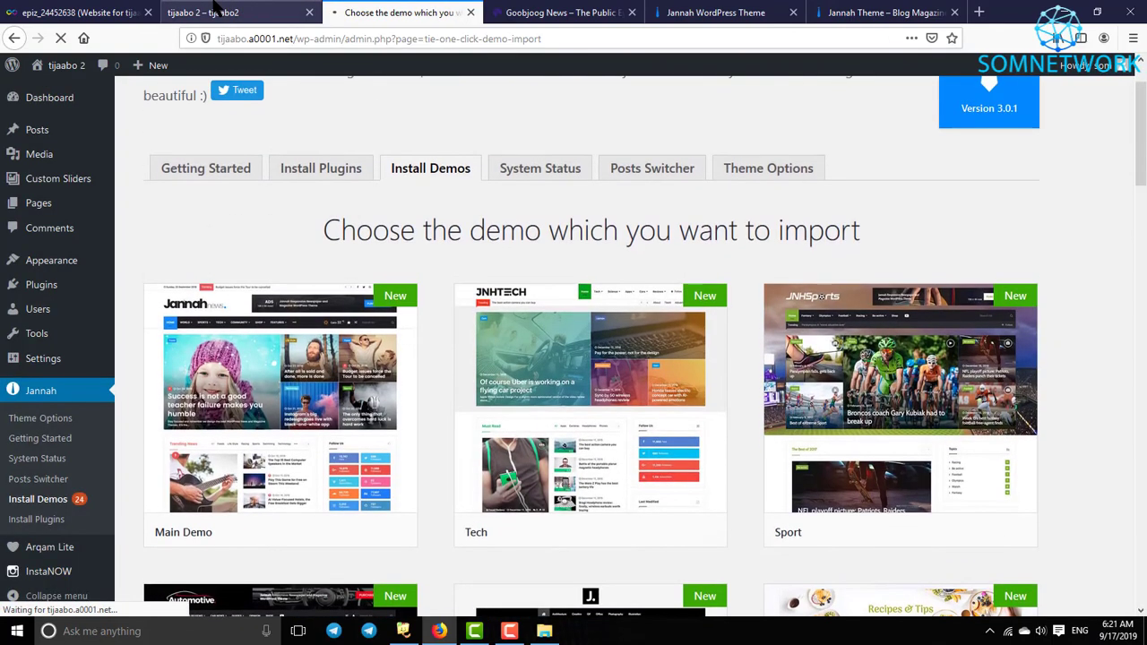
Step: View the site's front page with the imported Main Demo and look through its navigation menu and content sections
{"action": "left_click", "coordinate": [215, 12]}
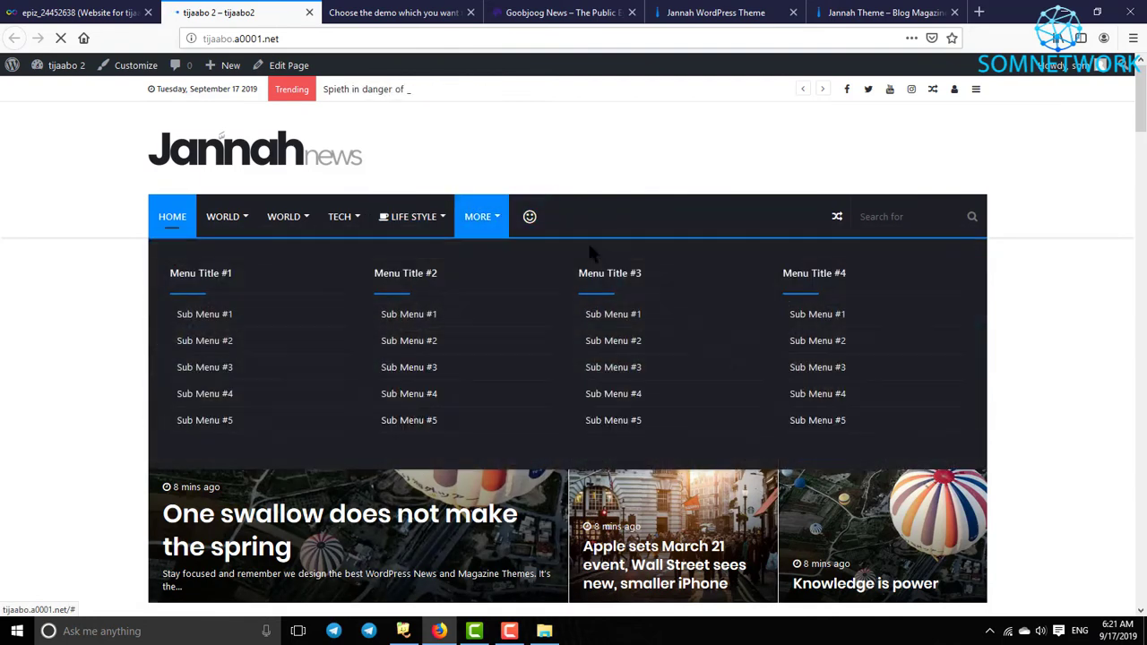
{"action": "mouse_move", "coordinate": [336, 234]}
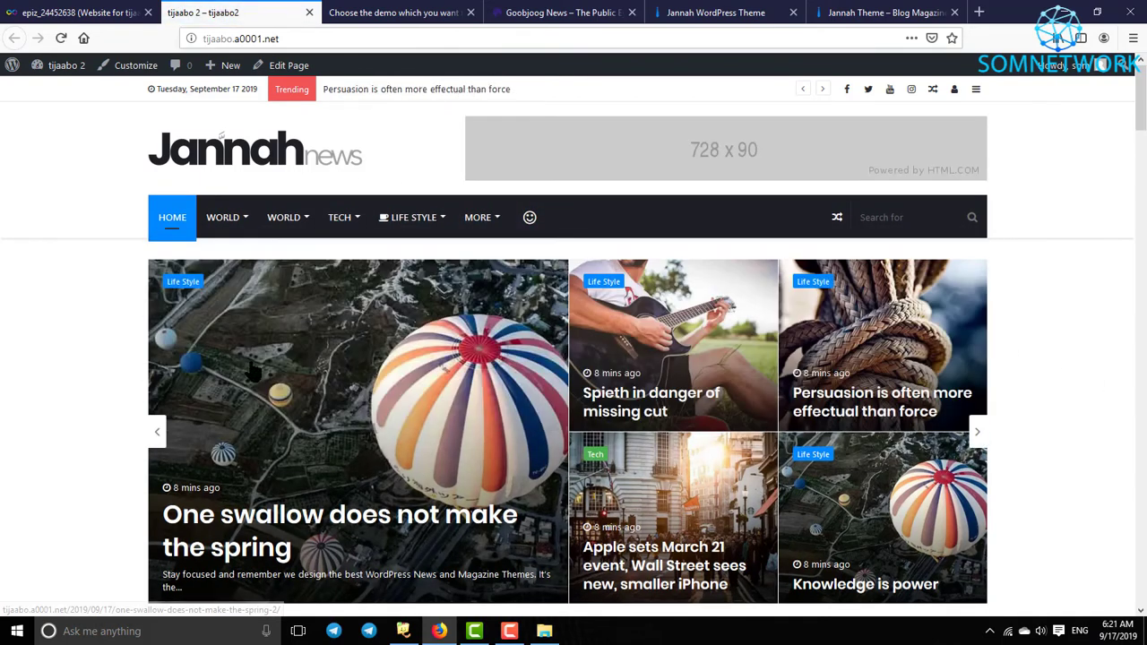
{"action": "scroll", "coordinate": [759, 414], "scroll_direction": "down", "scroll_amount": 1}
{"action": "scroll", "coordinate": [761, 414], "scroll_direction": "down", "scroll_amount": 3}
{"action": "scroll", "coordinate": [719, 405], "scroll_direction": "down", "scroll_amount": 7}
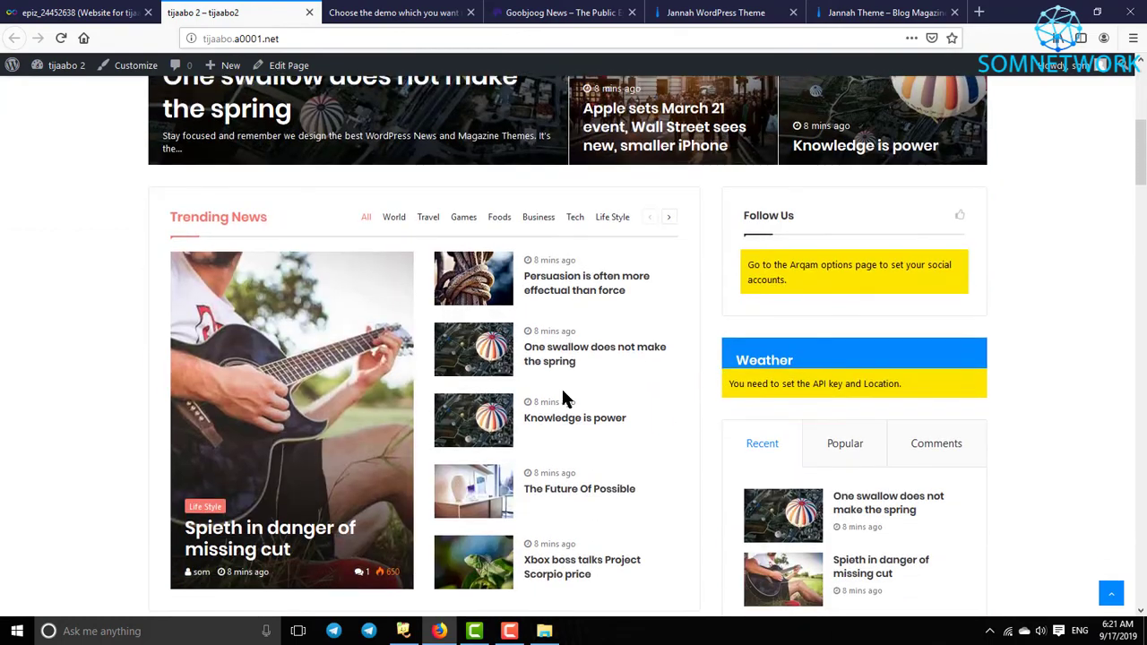
{"action": "scroll", "coordinate": [612, 384], "scroll_direction": "down", "scroll_amount": 11}
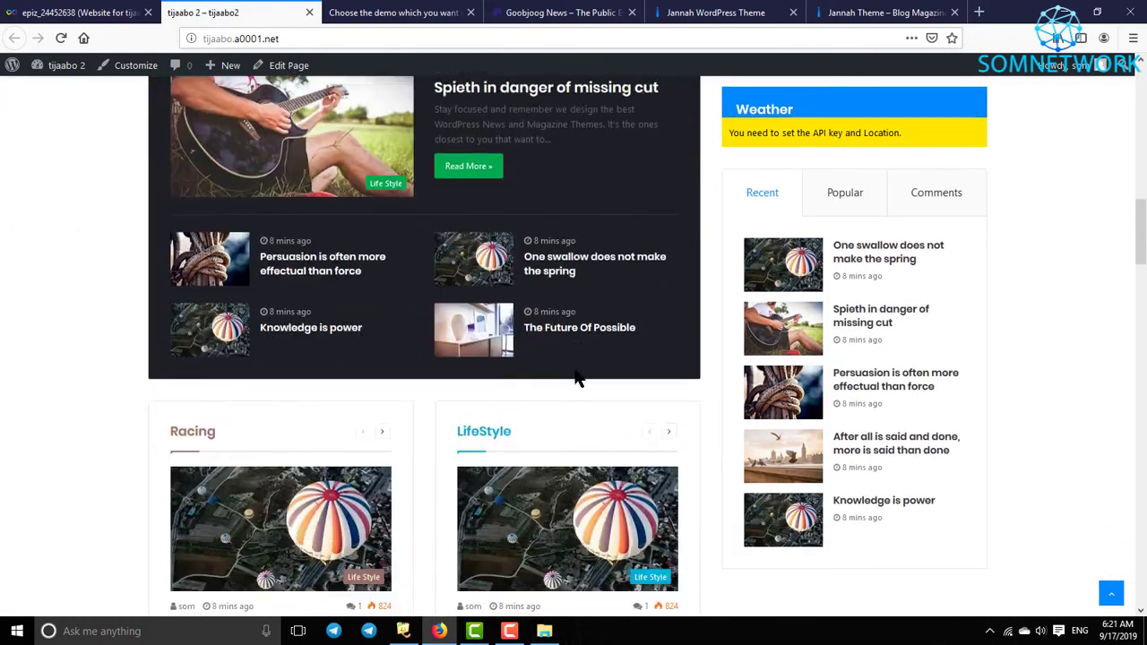
{"action": "scroll", "coordinate": [686, 391], "scroll_direction": "down", "scroll_amount": 10}
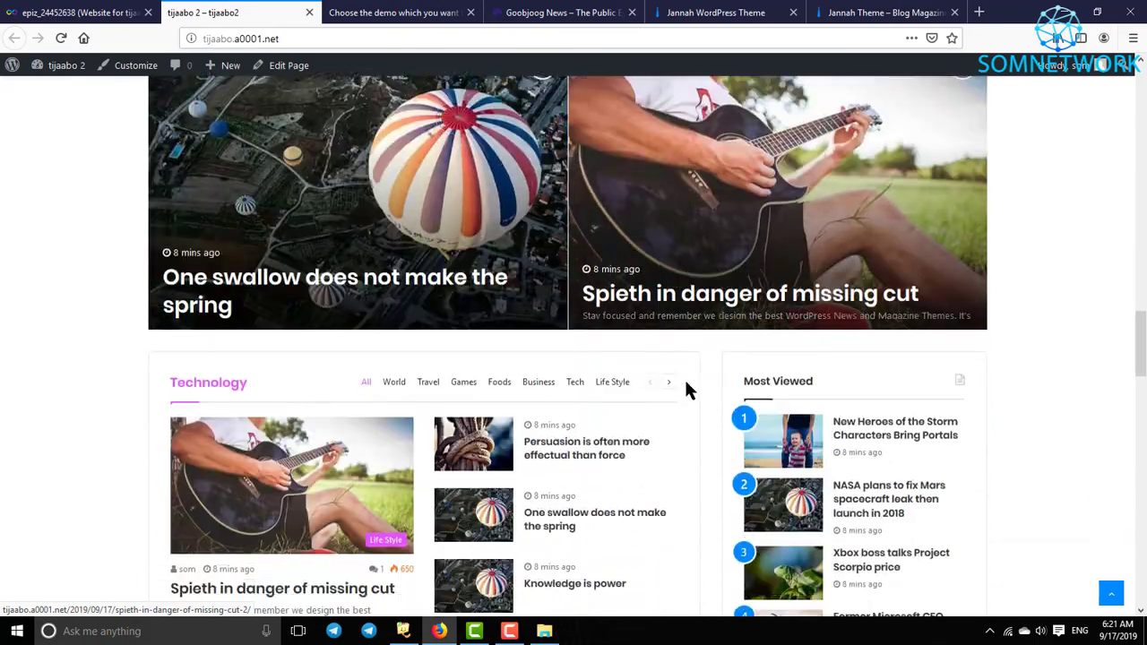
{"action": "scroll", "coordinate": [686, 389], "scroll_direction": "up", "scroll_amount": 7}
{"action": "scroll", "coordinate": [796, 386], "scroll_direction": "up", "scroll_amount": 20}
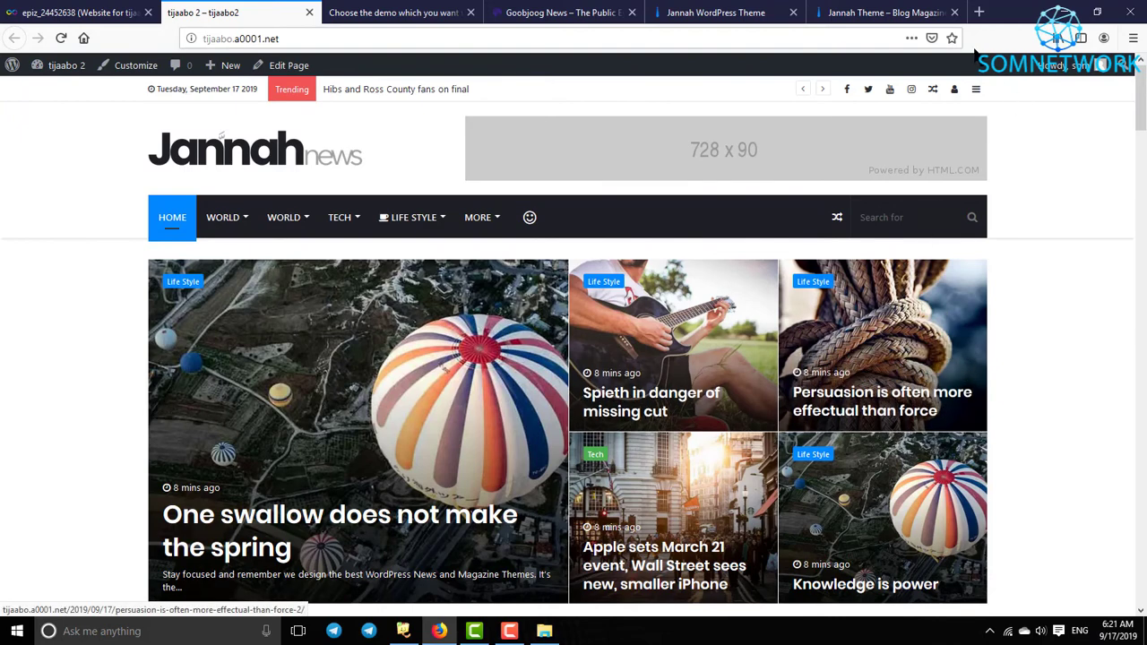
Step: Look through the live Jannah demo homepage to compare its layout with the imported site
{"action": "left_click", "coordinate": [914, 11]}
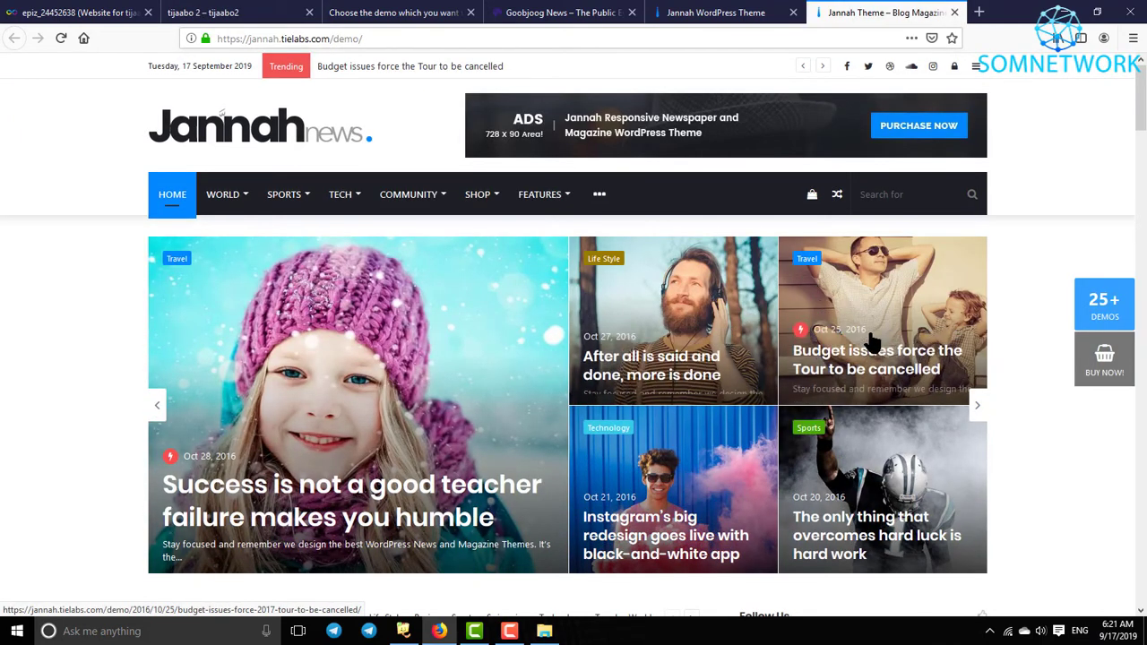
{"action": "scroll", "coordinate": [568, 484], "scroll_direction": "down", "scroll_amount": 10}
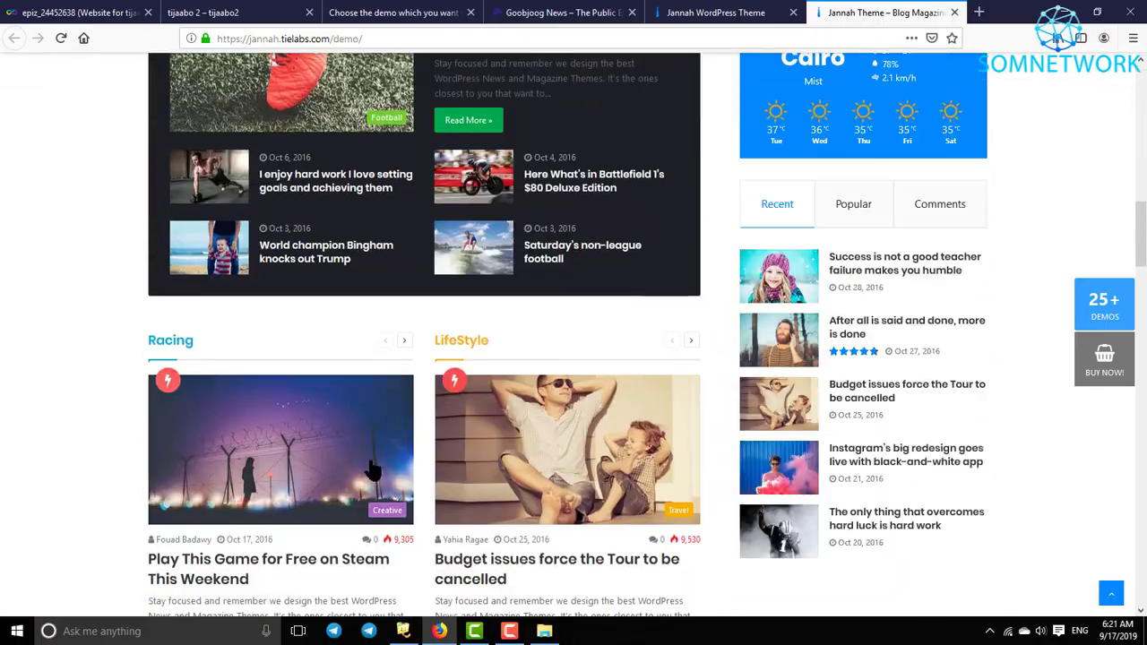
{"action": "scroll", "coordinate": [369, 455], "scroll_direction": "up", "scroll_amount": 1}
{"action": "scroll", "coordinate": [369, 455], "scroll_direction": "down", "scroll_amount": 10}
{"action": "scroll", "coordinate": [369, 455], "scroll_direction": "down", "scroll_amount": 10}
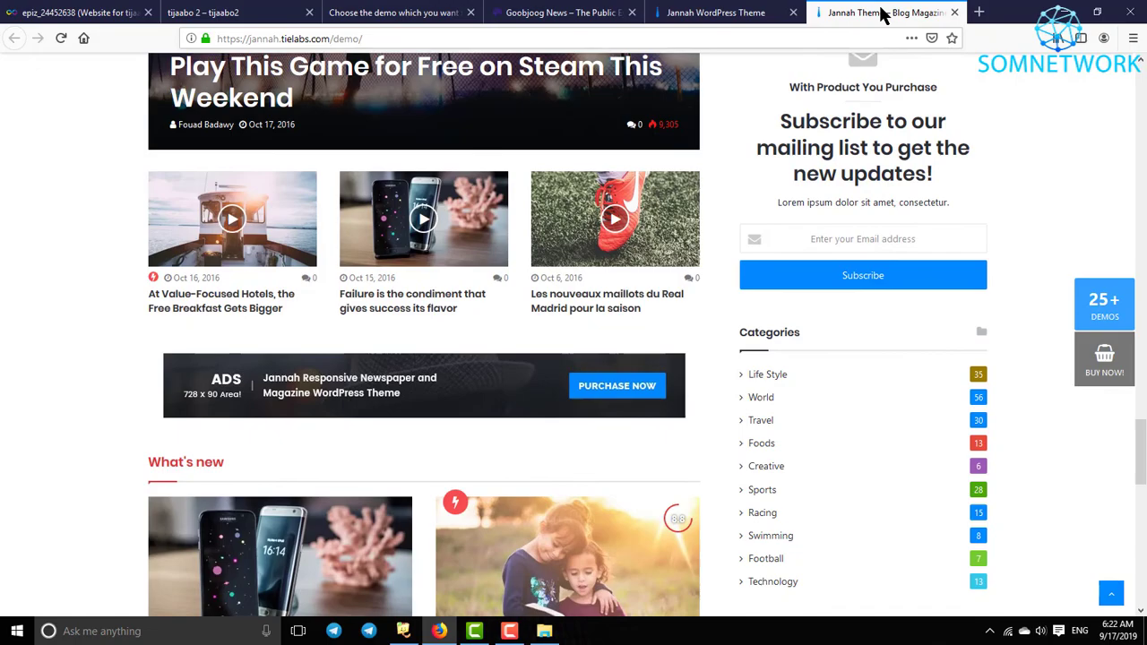
Step: Return to the site's own homepage and examine its sections down to the footer
{"action": "left_click", "coordinate": [215, 12]}
{"action": "scroll", "coordinate": [766, 431], "scroll_direction": "down", "scroll_amount": 10}
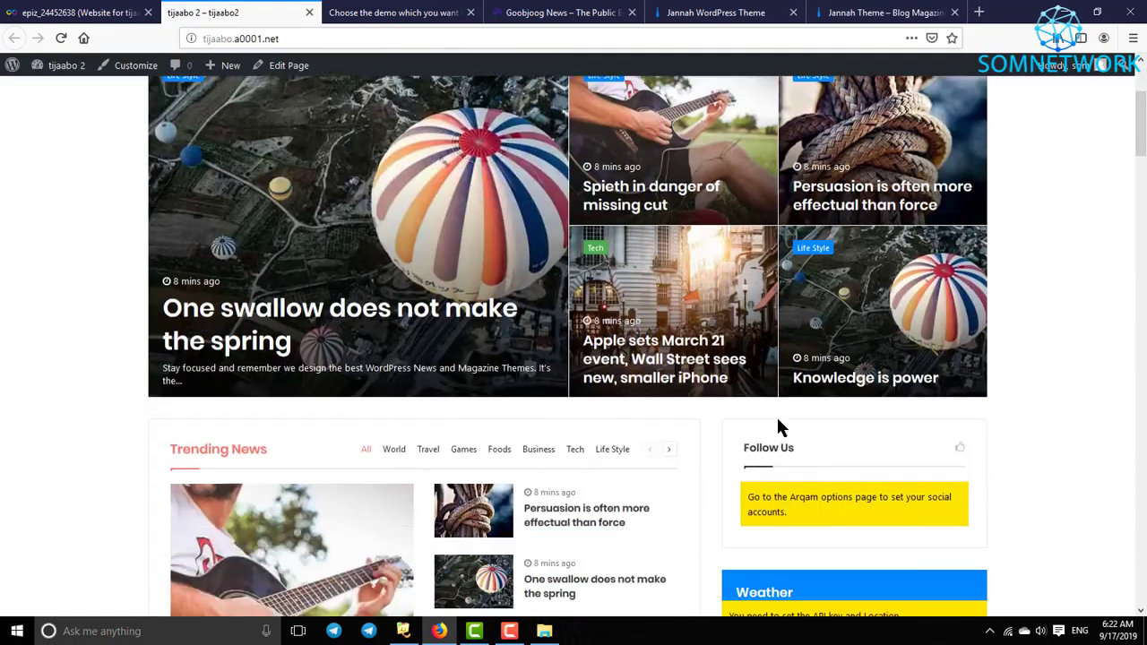
{"action": "scroll", "coordinate": [777, 427], "scroll_direction": "down", "scroll_amount": 15}
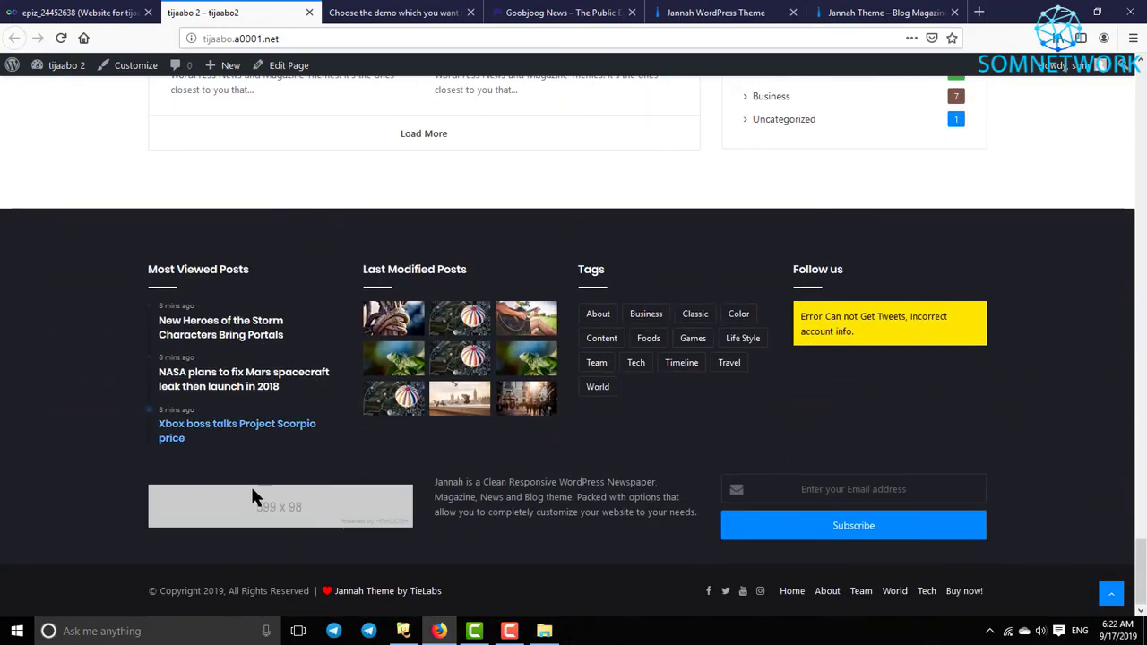
{"action": "scroll", "coordinate": [1124, 543], "scroll_direction": "up", "scroll_amount": 10}
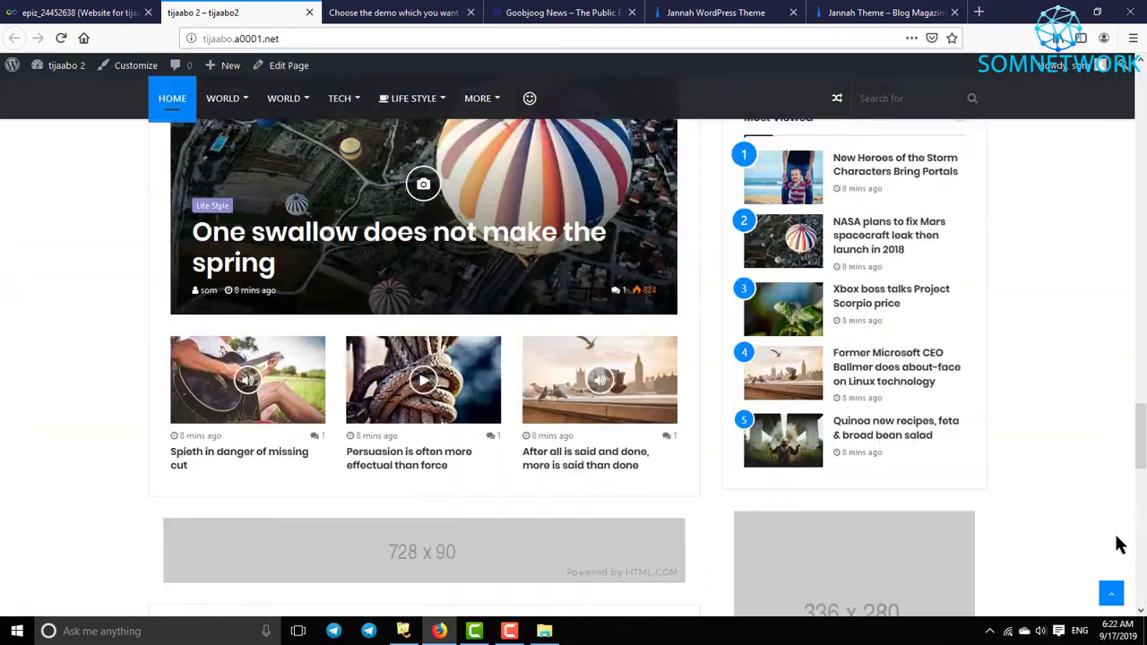
{"action": "scroll", "coordinate": [531, 397], "scroll_direction": "up", "scroll_amount": 10}
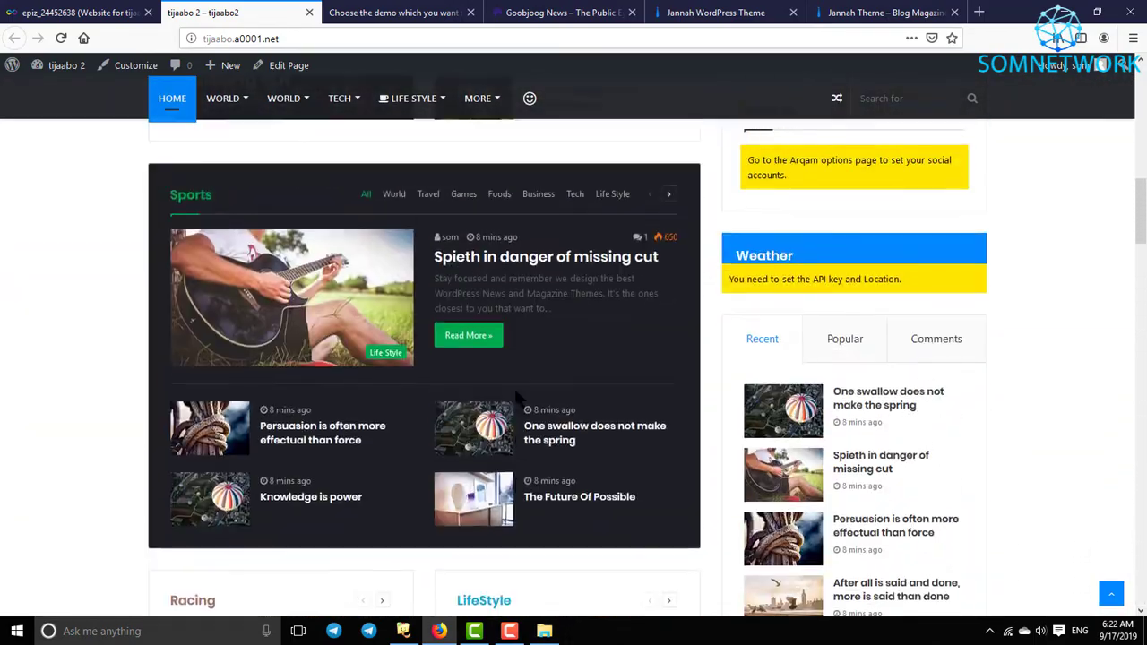
{"action": "scroll", "coordinate": [528, 396], "scroll_direction": "up", "scroll_amount": 3}
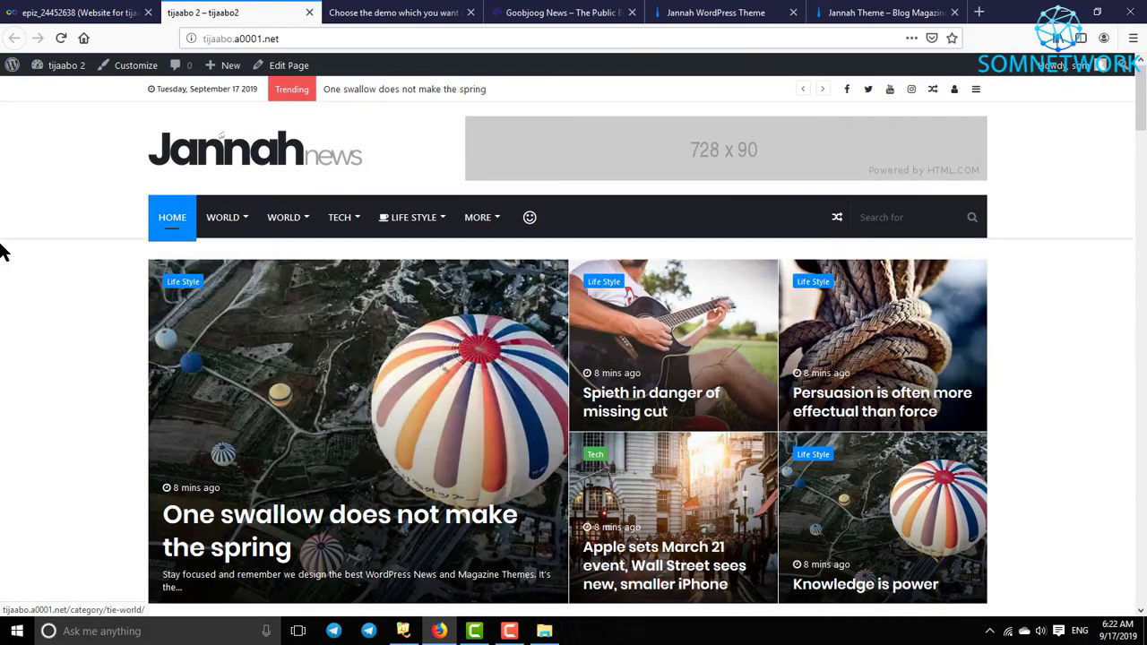
Step: Open the World category page from the site's navigation, advance its post slider and look through its post list
{"action": "mouse_move", "coordinate": [235, 229]}
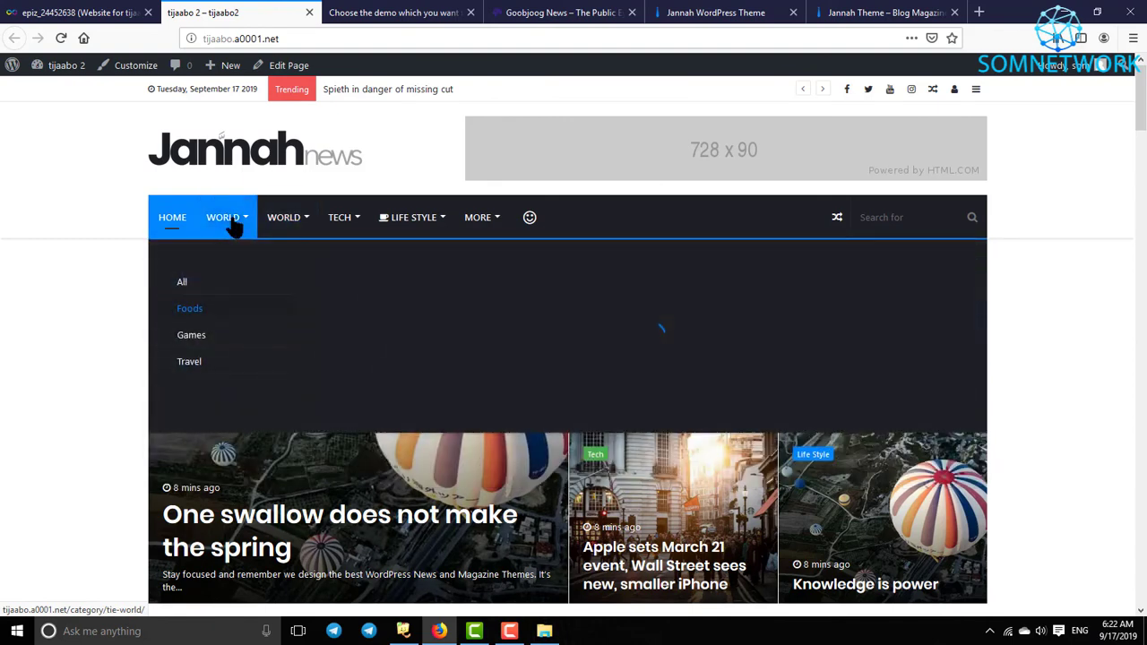
{"action": "mouse_move", "coordinate": [285, 222]}
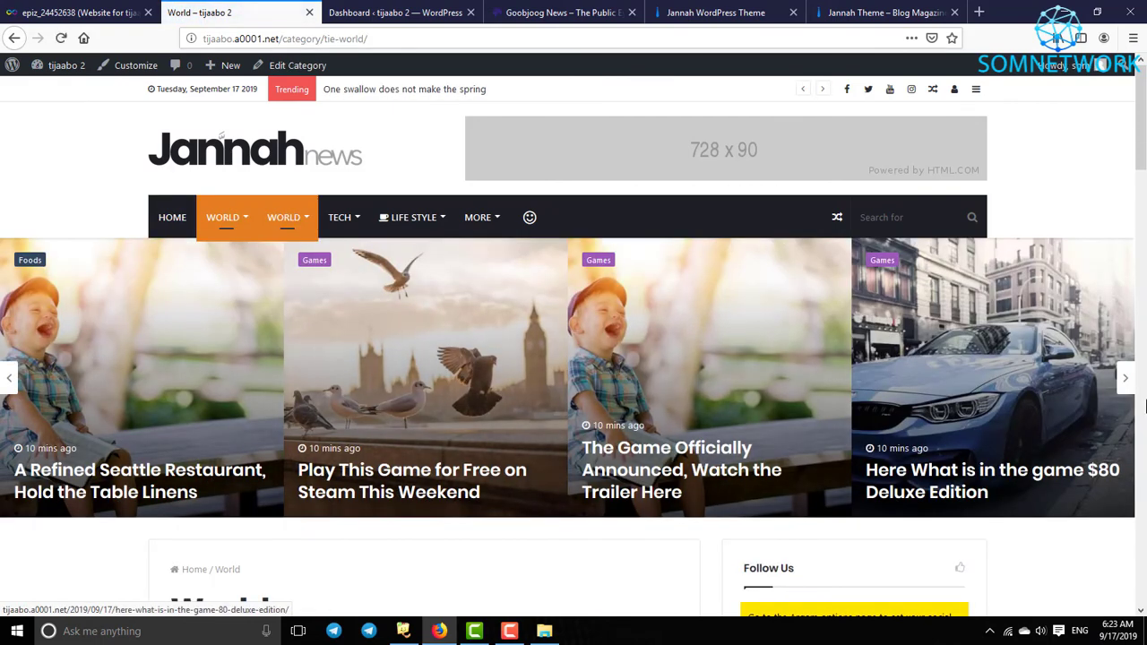
{"action": "left_click", "coordinate": [1126, 378]}
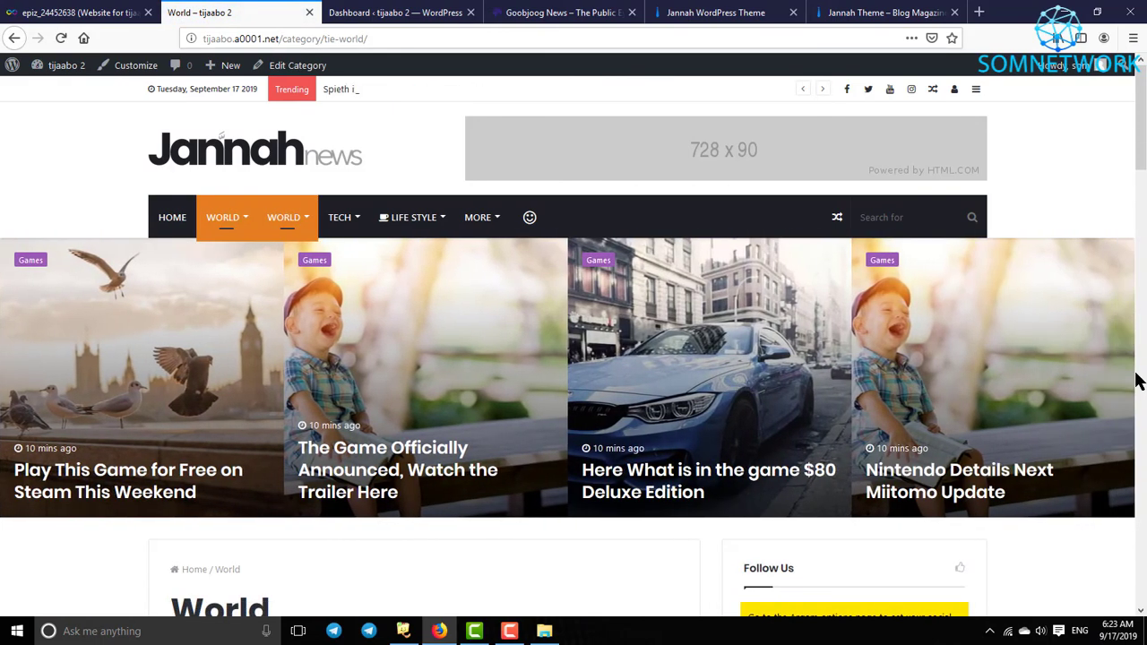
{"action": "scroll", "coordinate": [900, 426], "scroll_direction": "down", "scroll_amount": 10}
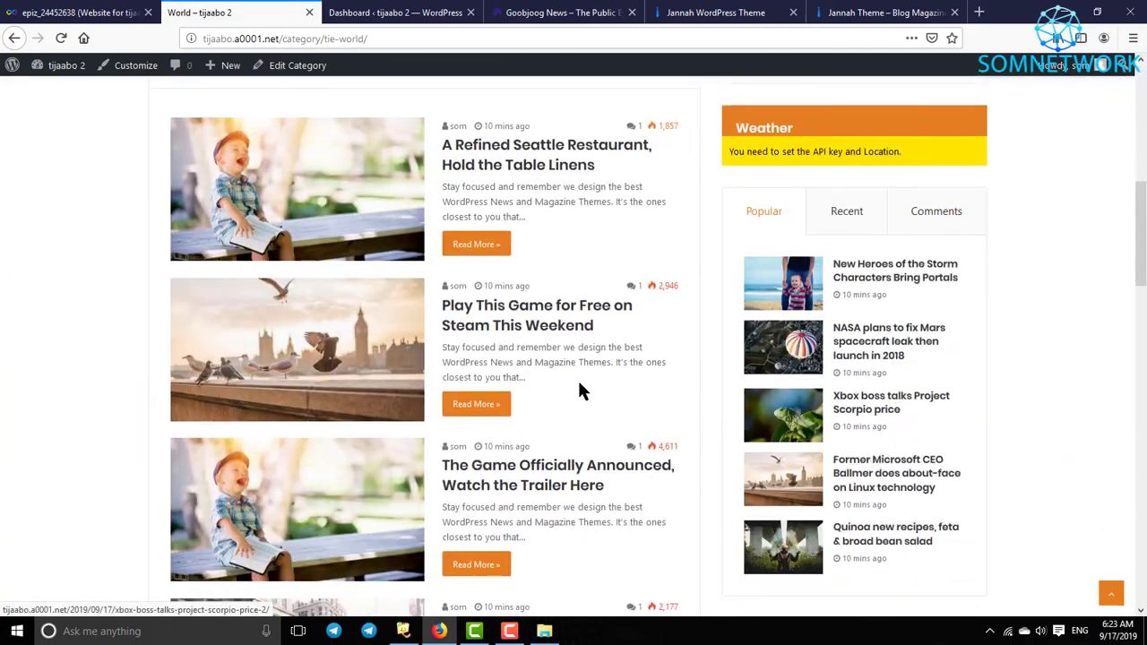
{"action": "scroll", "coordinate": [541, 385], "scroll_direction": "up", "scroll_amount": 10}
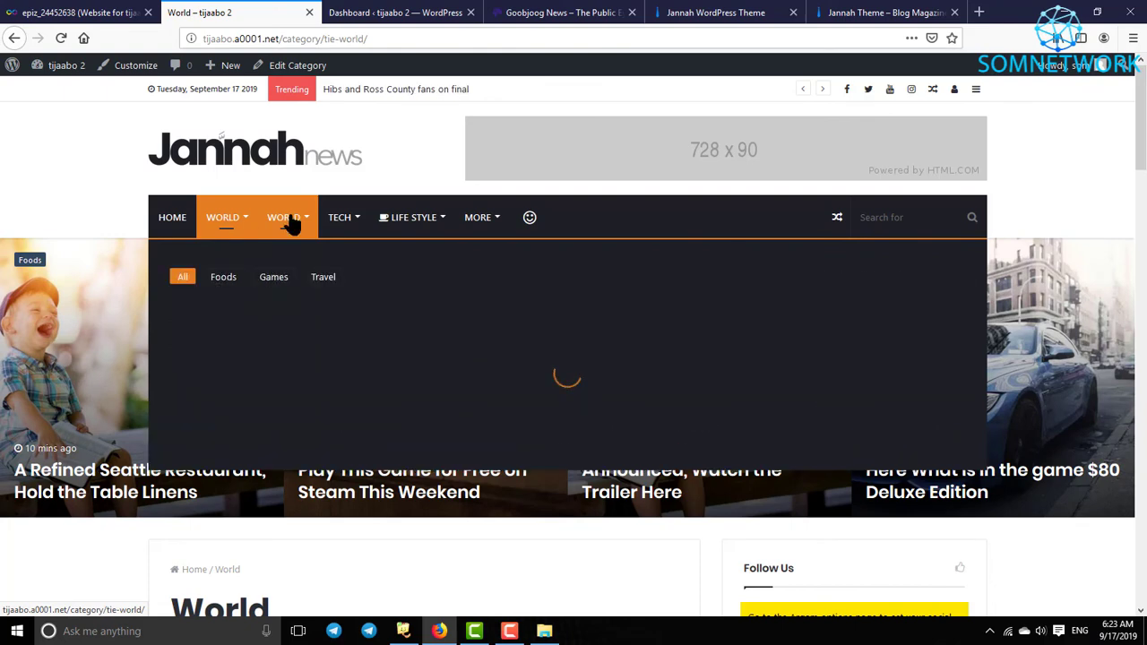
Step: Preview the Tech and Life Style dropdowns in the site's main navigation
{"action": "mouse_move", "coordinate": [343, 226]}
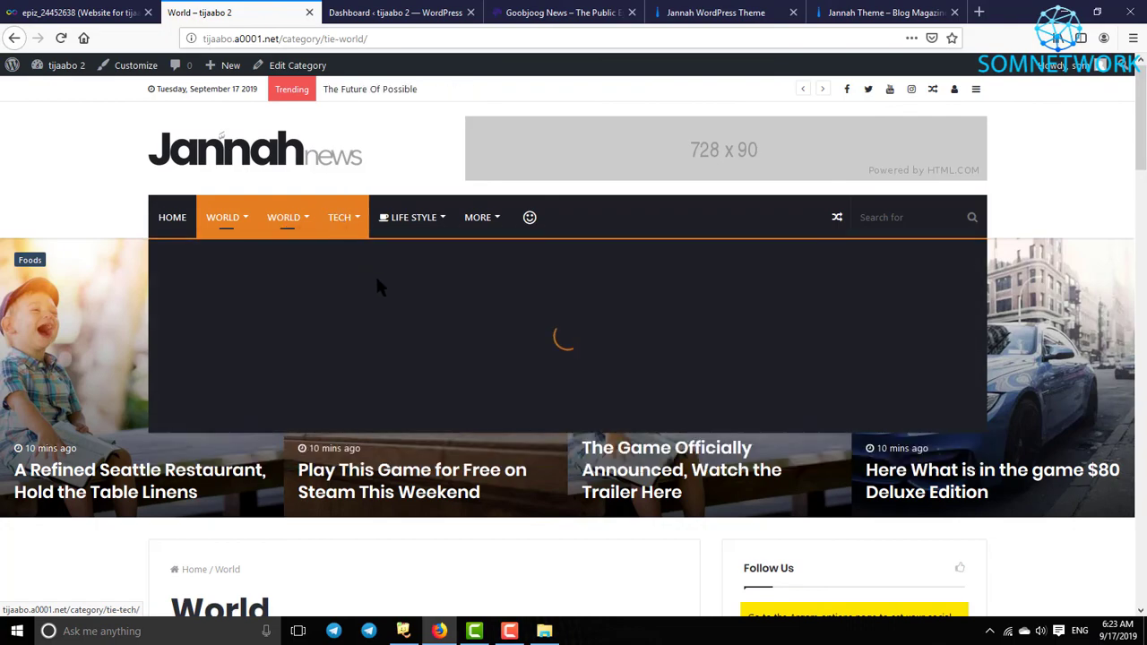
{"action": "mouse_move", "coordinate": [430, 229]}
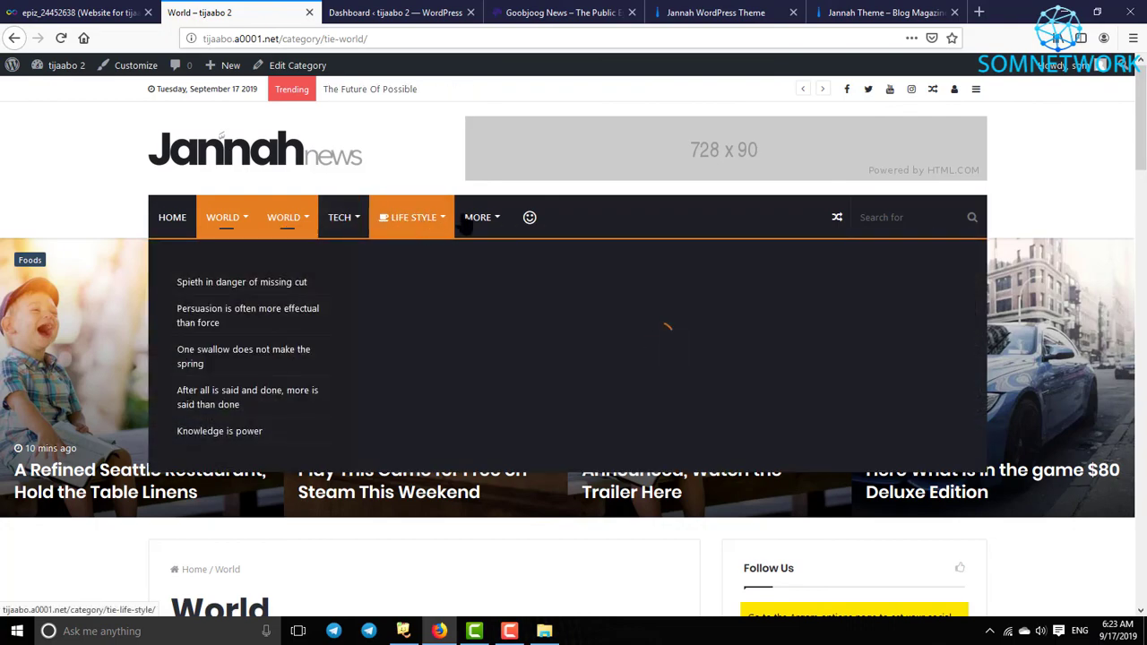